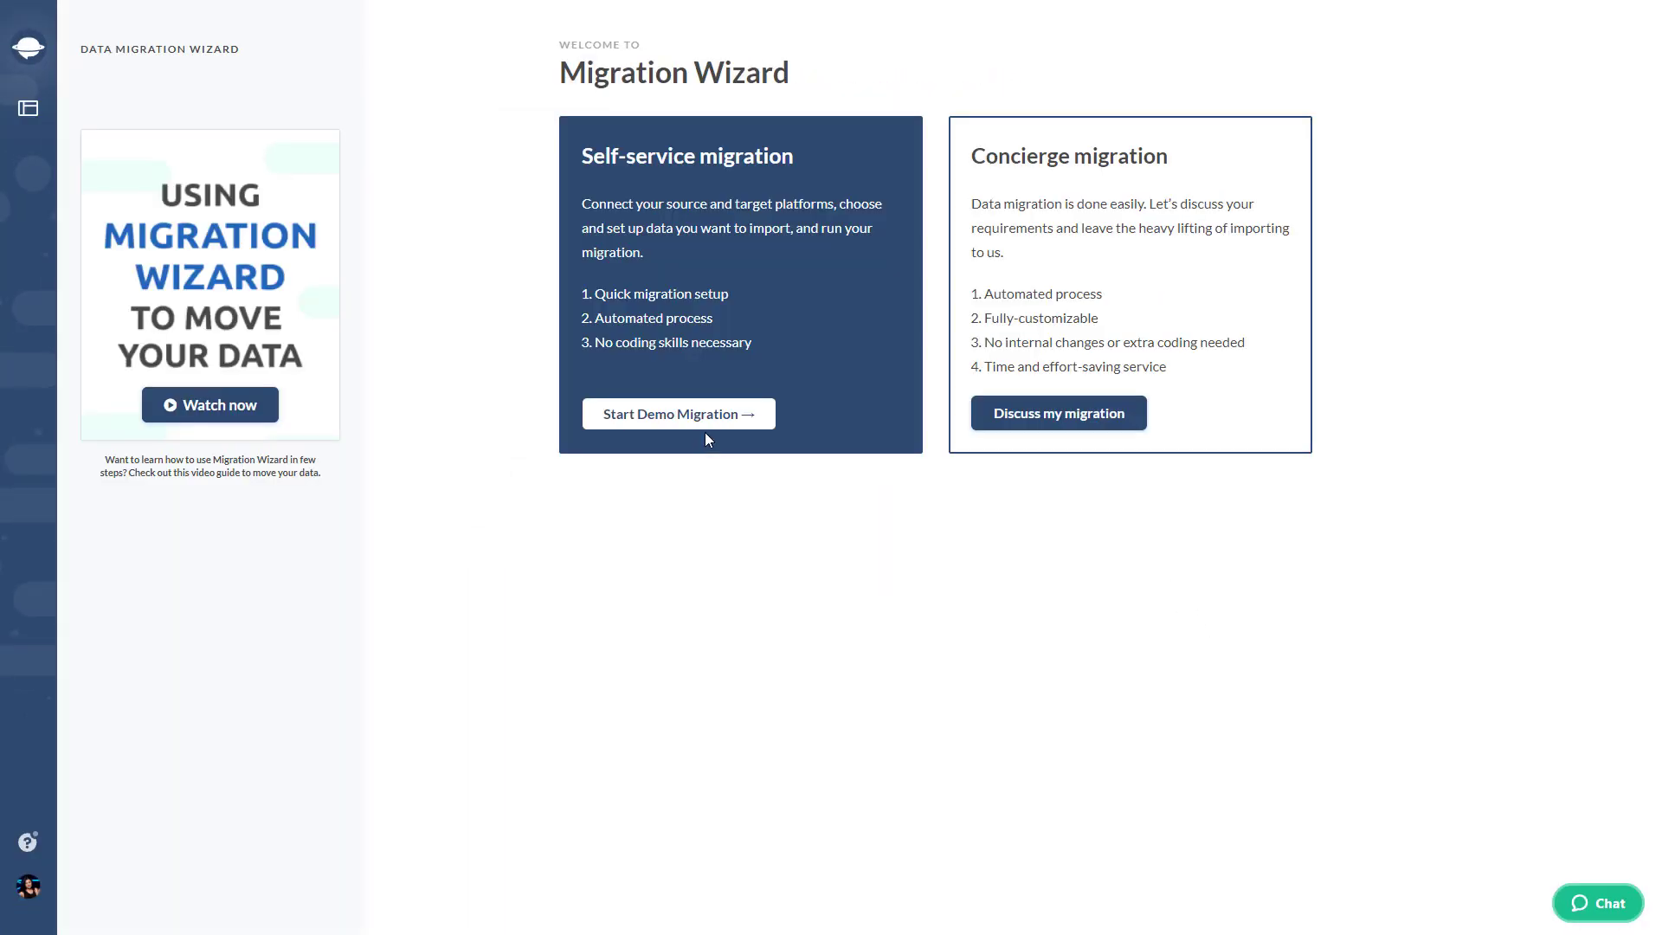
- Start a self-service demo migration and authorize Data Migration to access the Intercom target's "Workspace"
{"action": "left_click", "coordinate": [705, 423]}
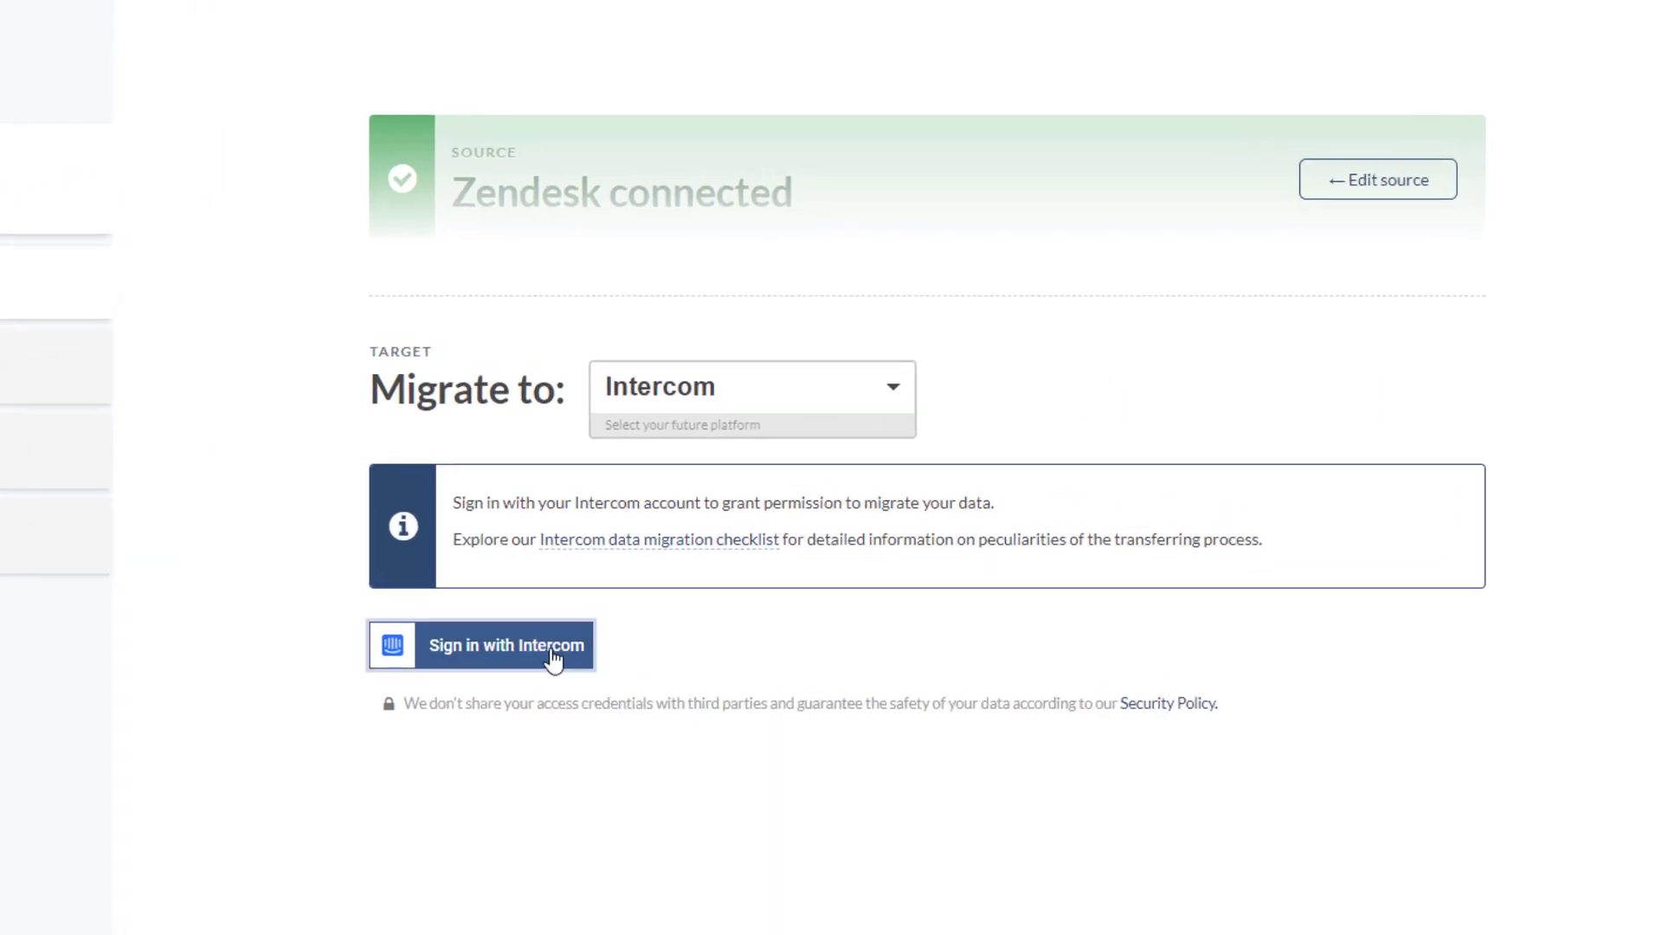
{"action": "left_click", "coordinate": [551, 657]}
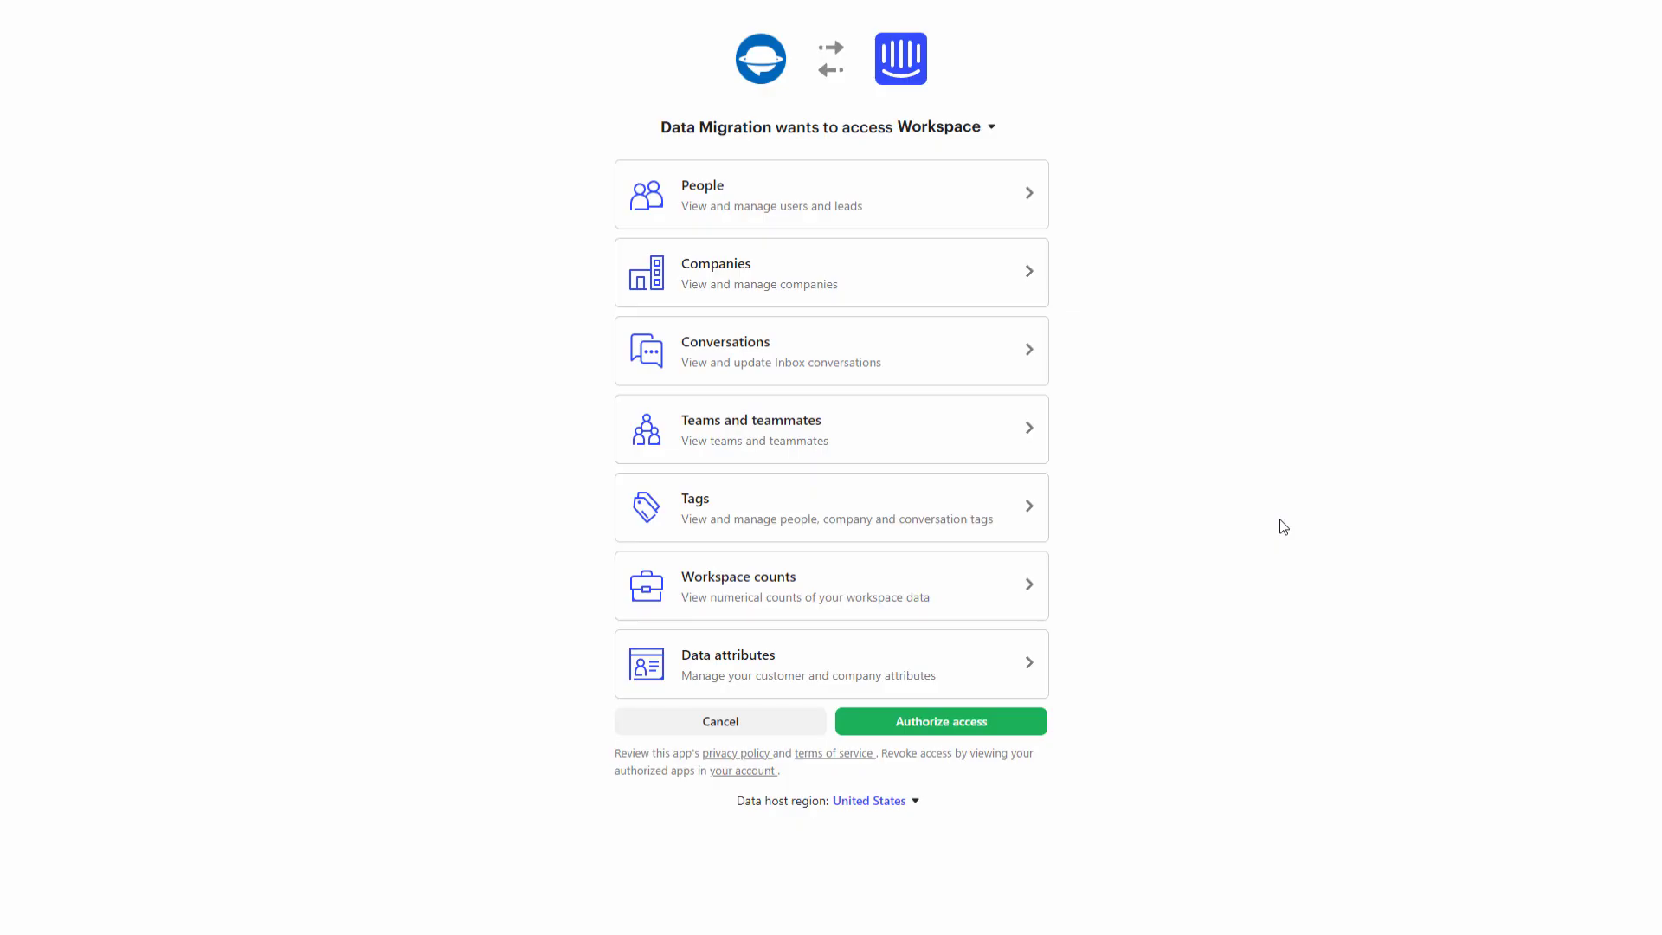
{"action": "left_click", "coordinate": [992, 130]}
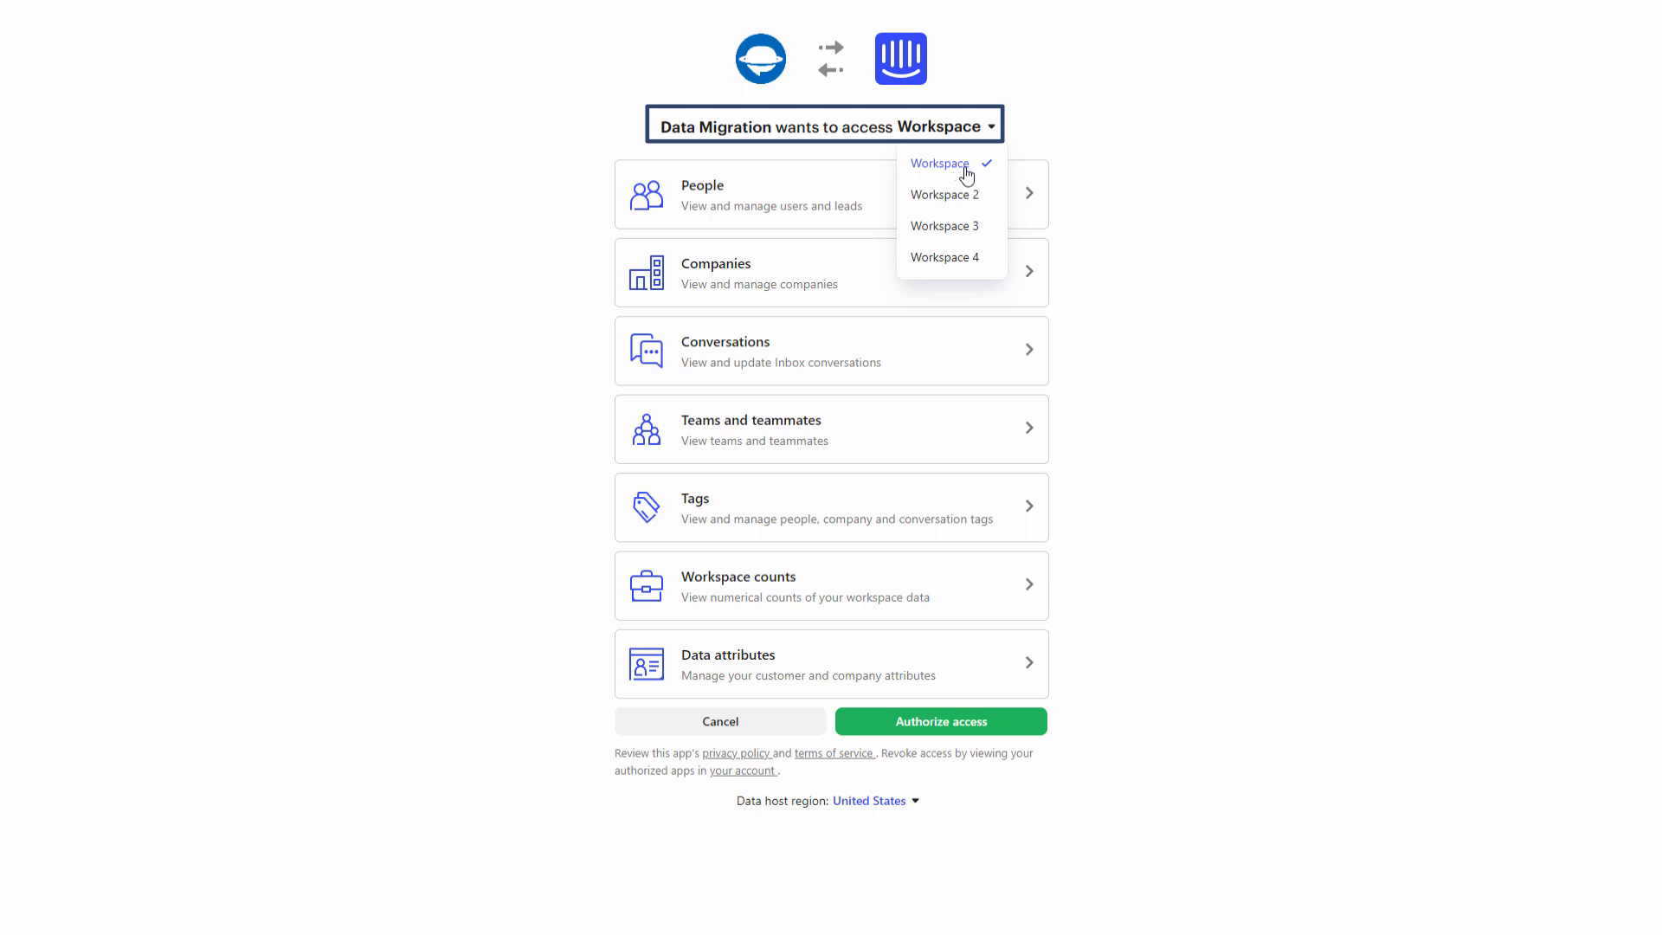
{"action": "left_click", "coordinate": [969, 169]}
{"action": "left_click", "coordinate": [964, 731]}
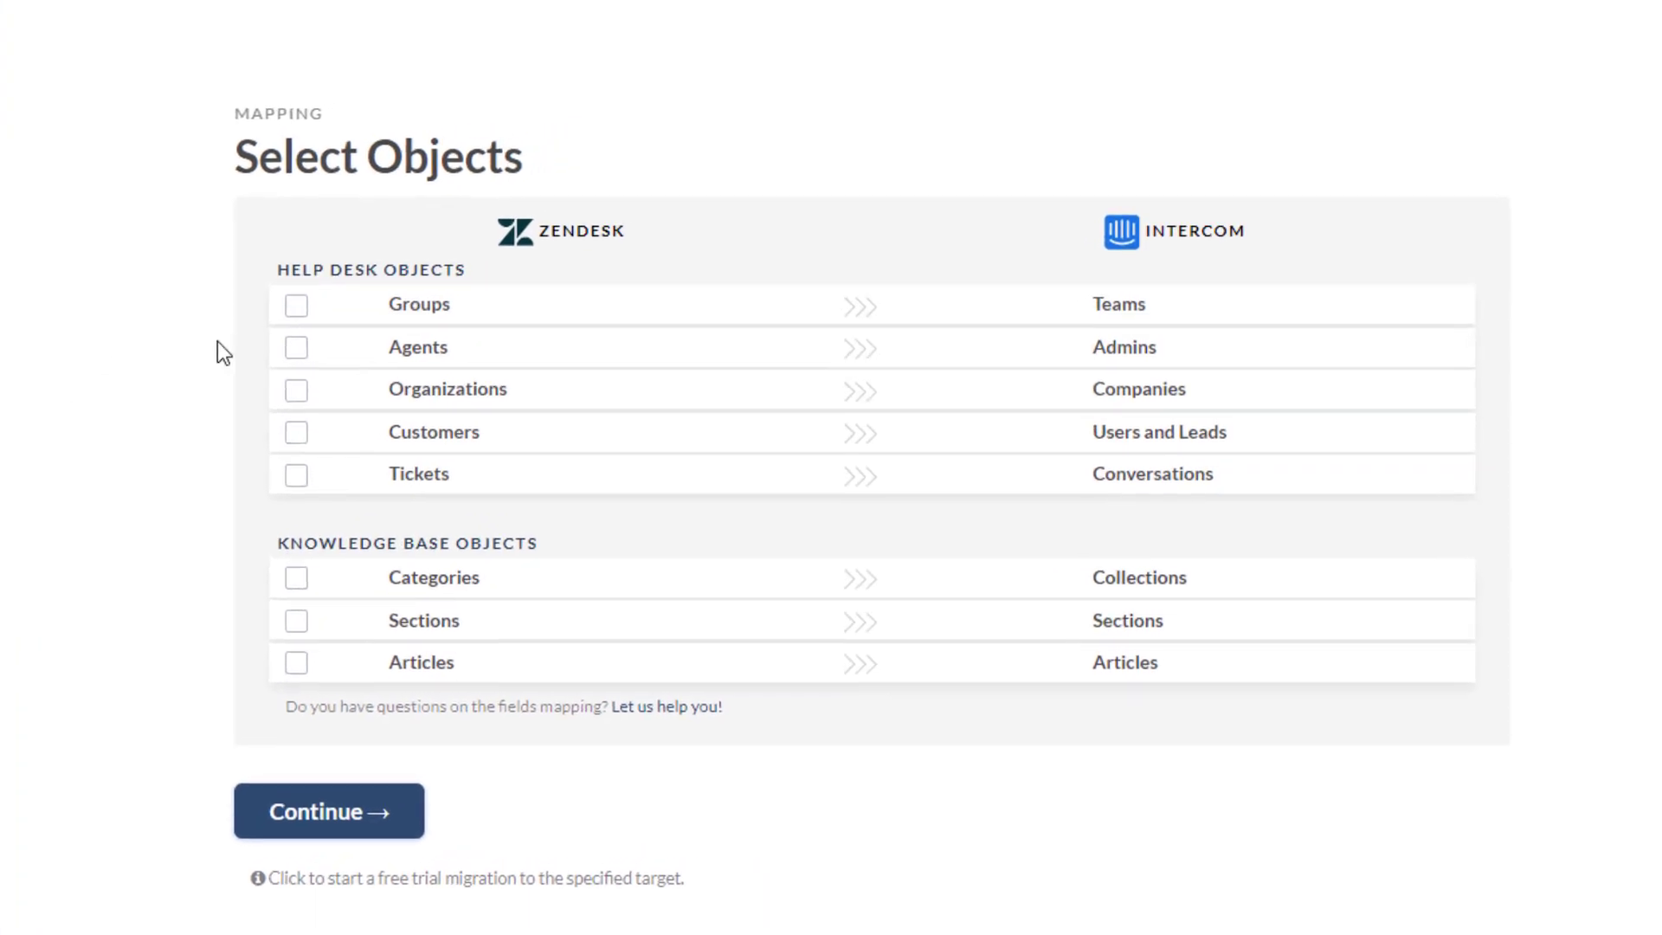
- Select Groups, Agents, Organizations, Customers, Categories and Sections as objects to migrate from Zendesk to Intercom
{"action": "left_click", "coordinate": [294, 312]}
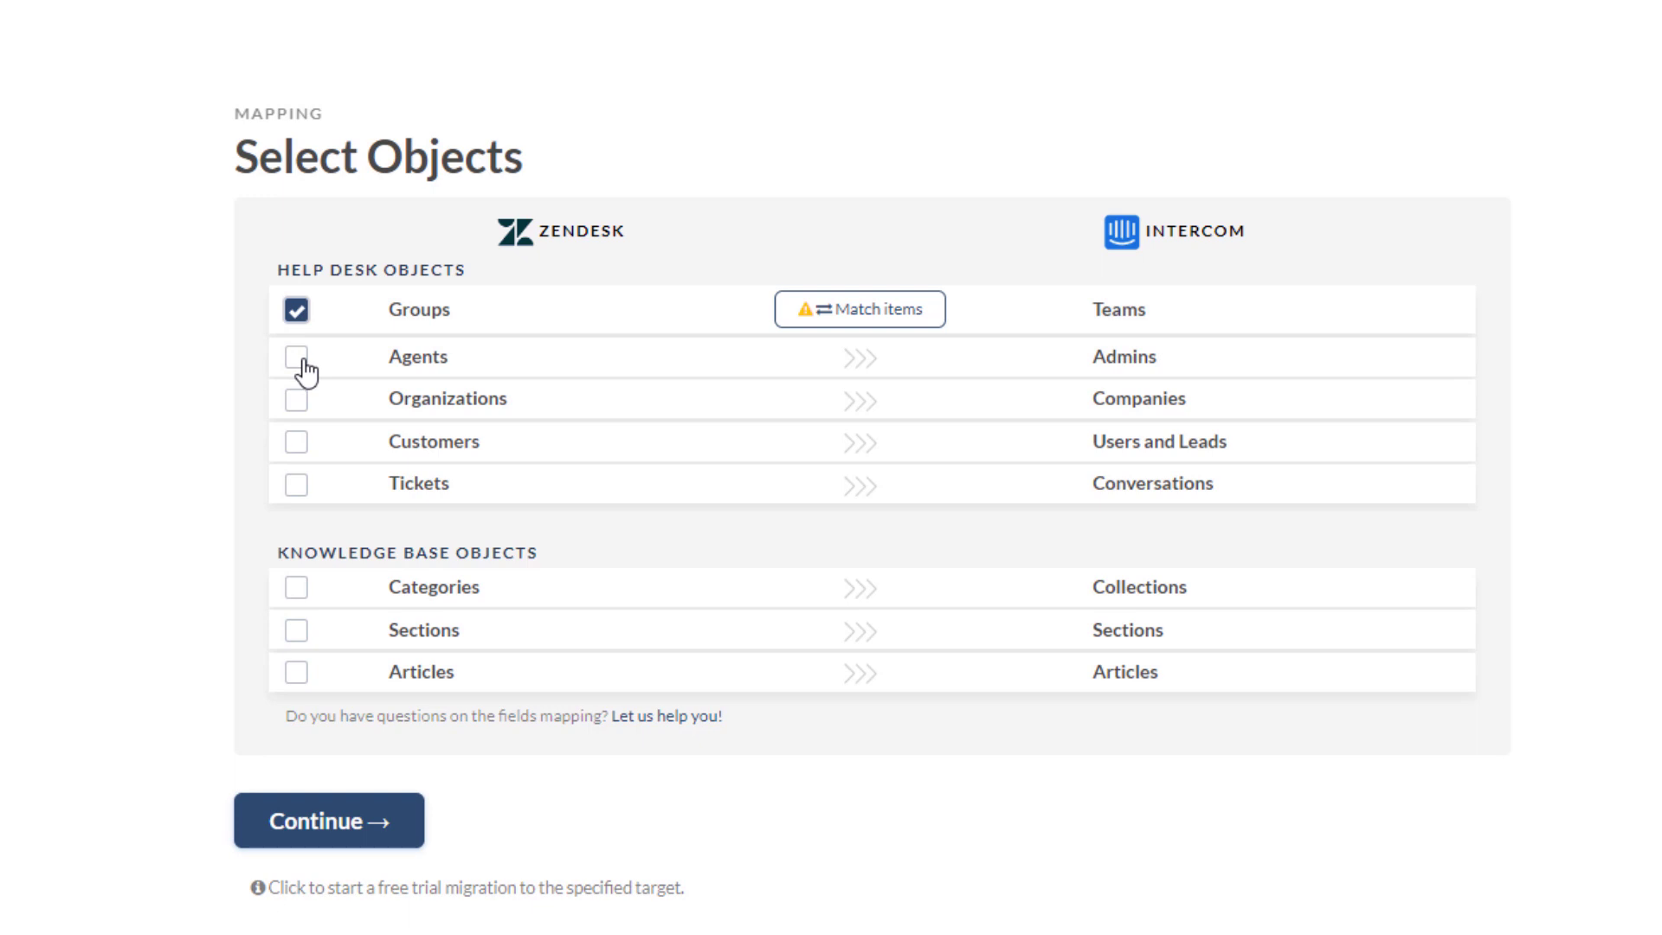
{"action": "left_click", "coordinate": [296, 361]}
{"action": "left_click", "coordinate": [296, 409]}
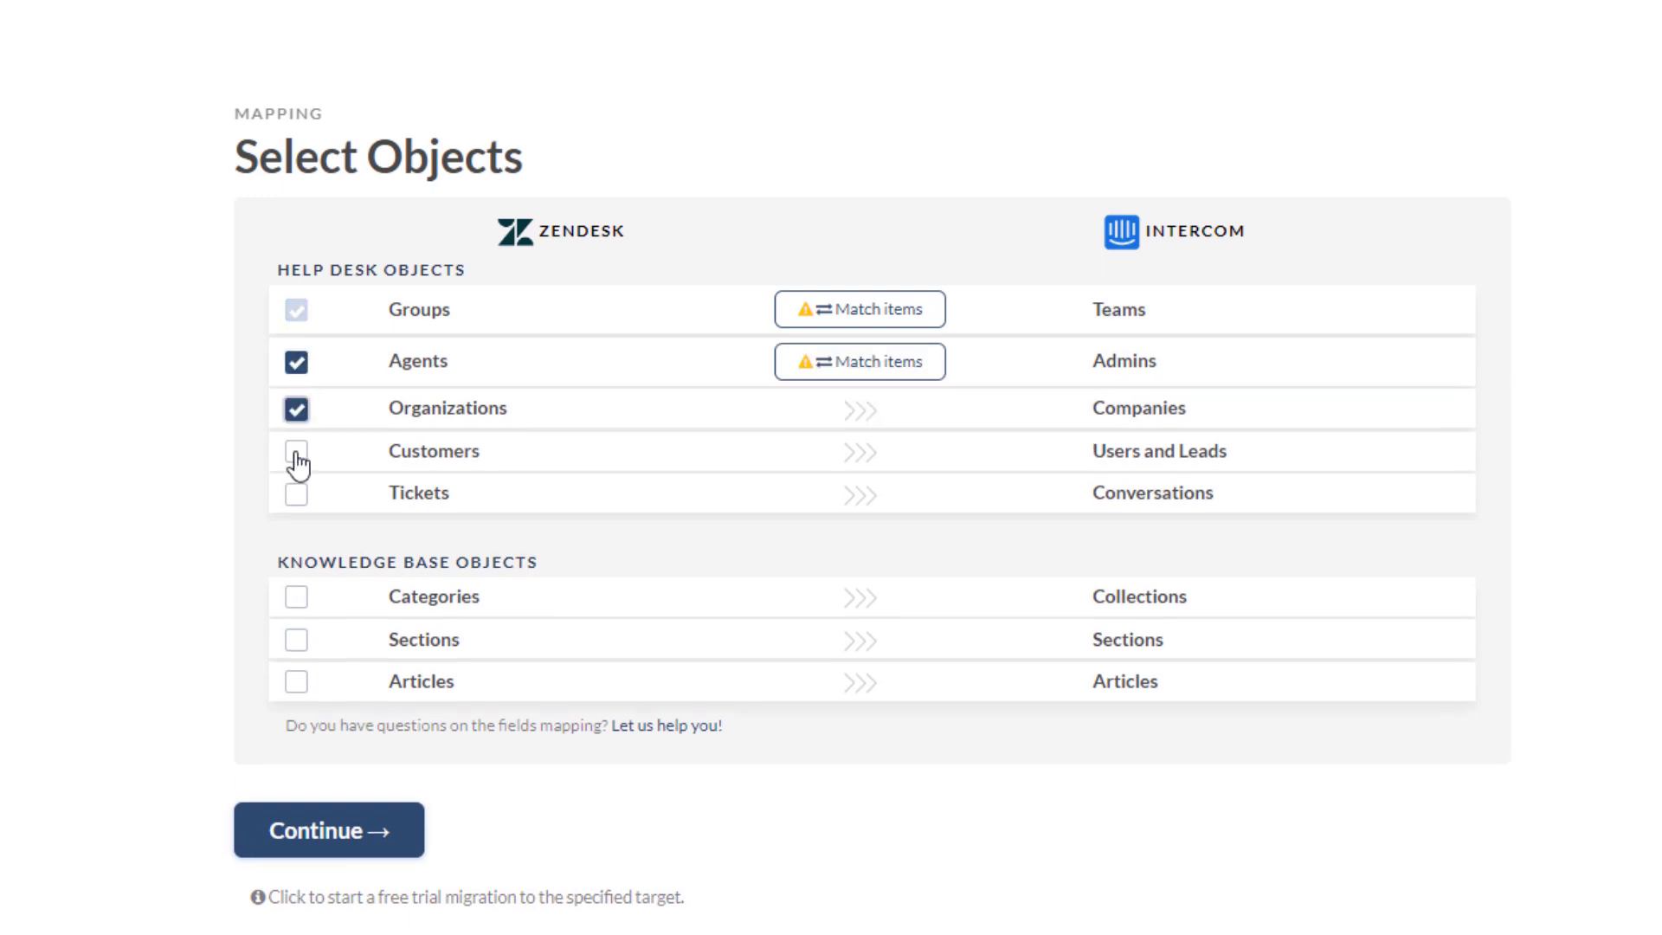
{"action": "left_click", "coordinate": [296, 452]}
{"action": "left_click", "coordinate": [296, 606]}
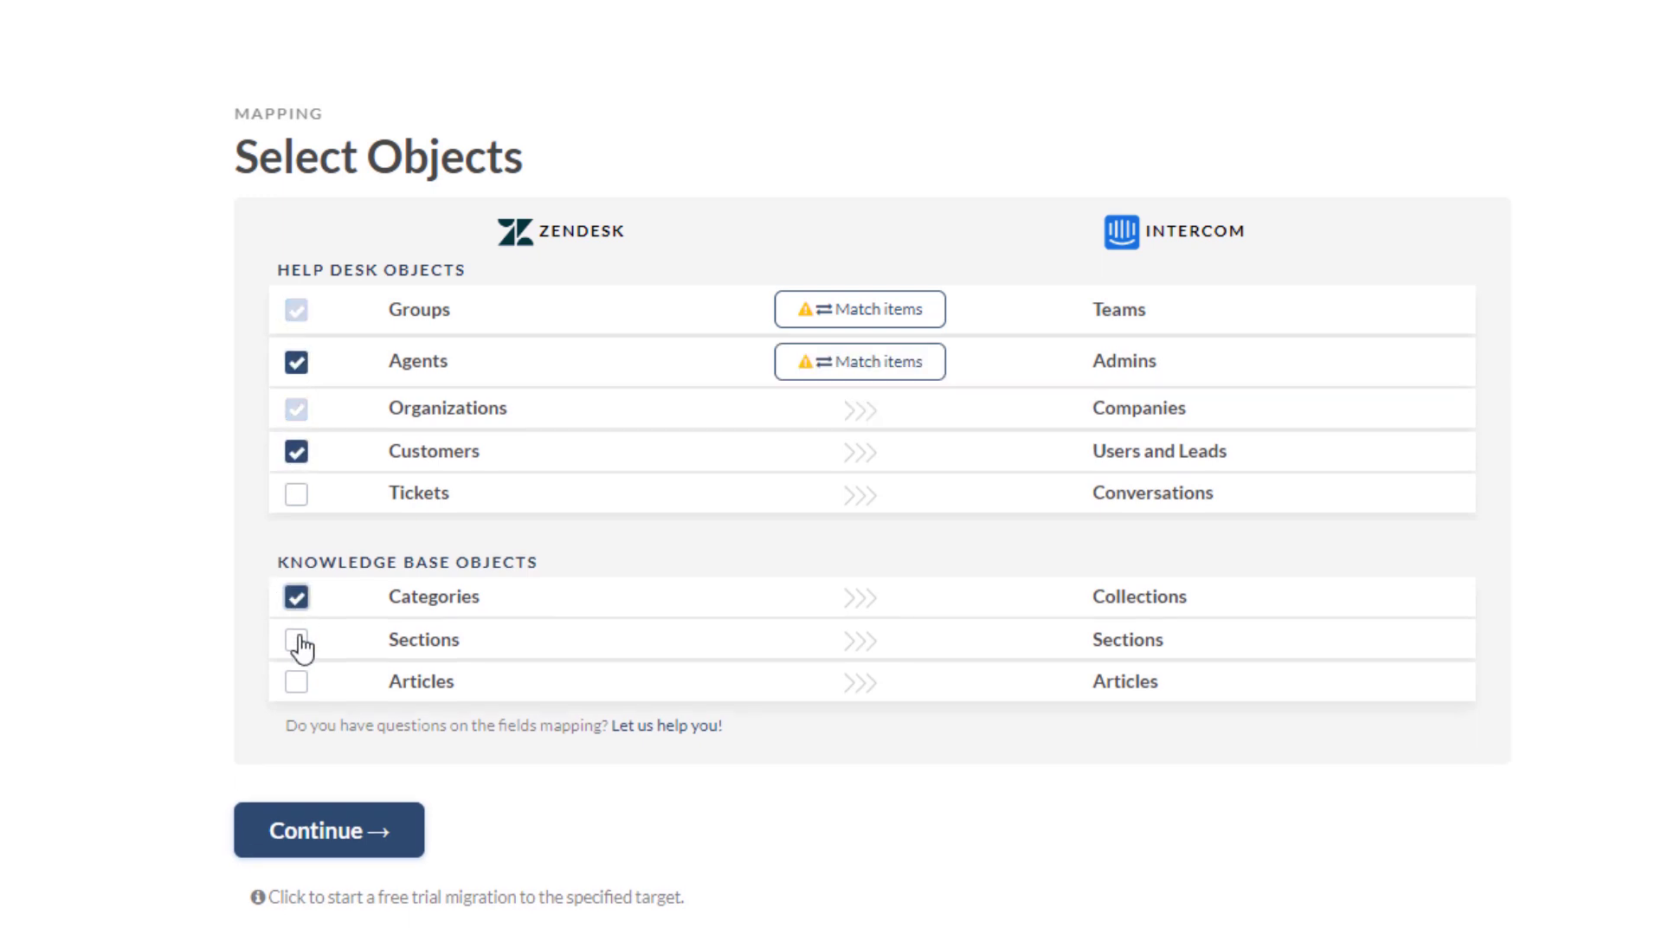
{"action": "left_click", "coordinate": [297, 642]}
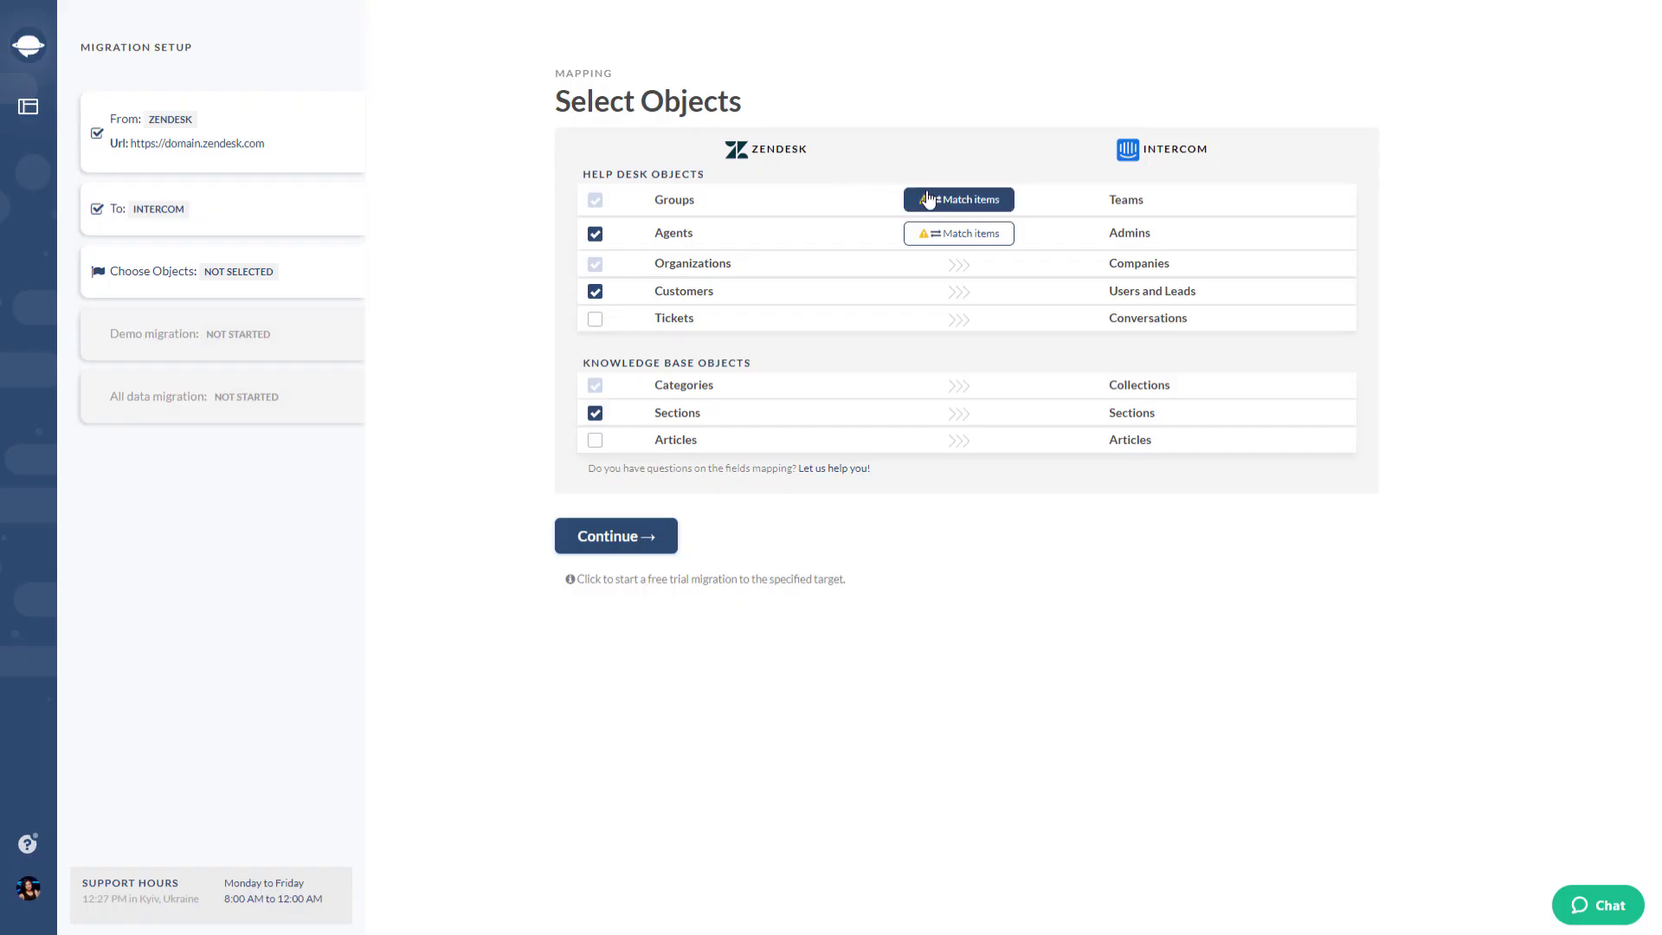
- Match groups to same-named Intercom teams with QA team as default, match agents to their corresponding admins, and save both matchings
{"action": "left_click", "coordinate": [928, 200]}
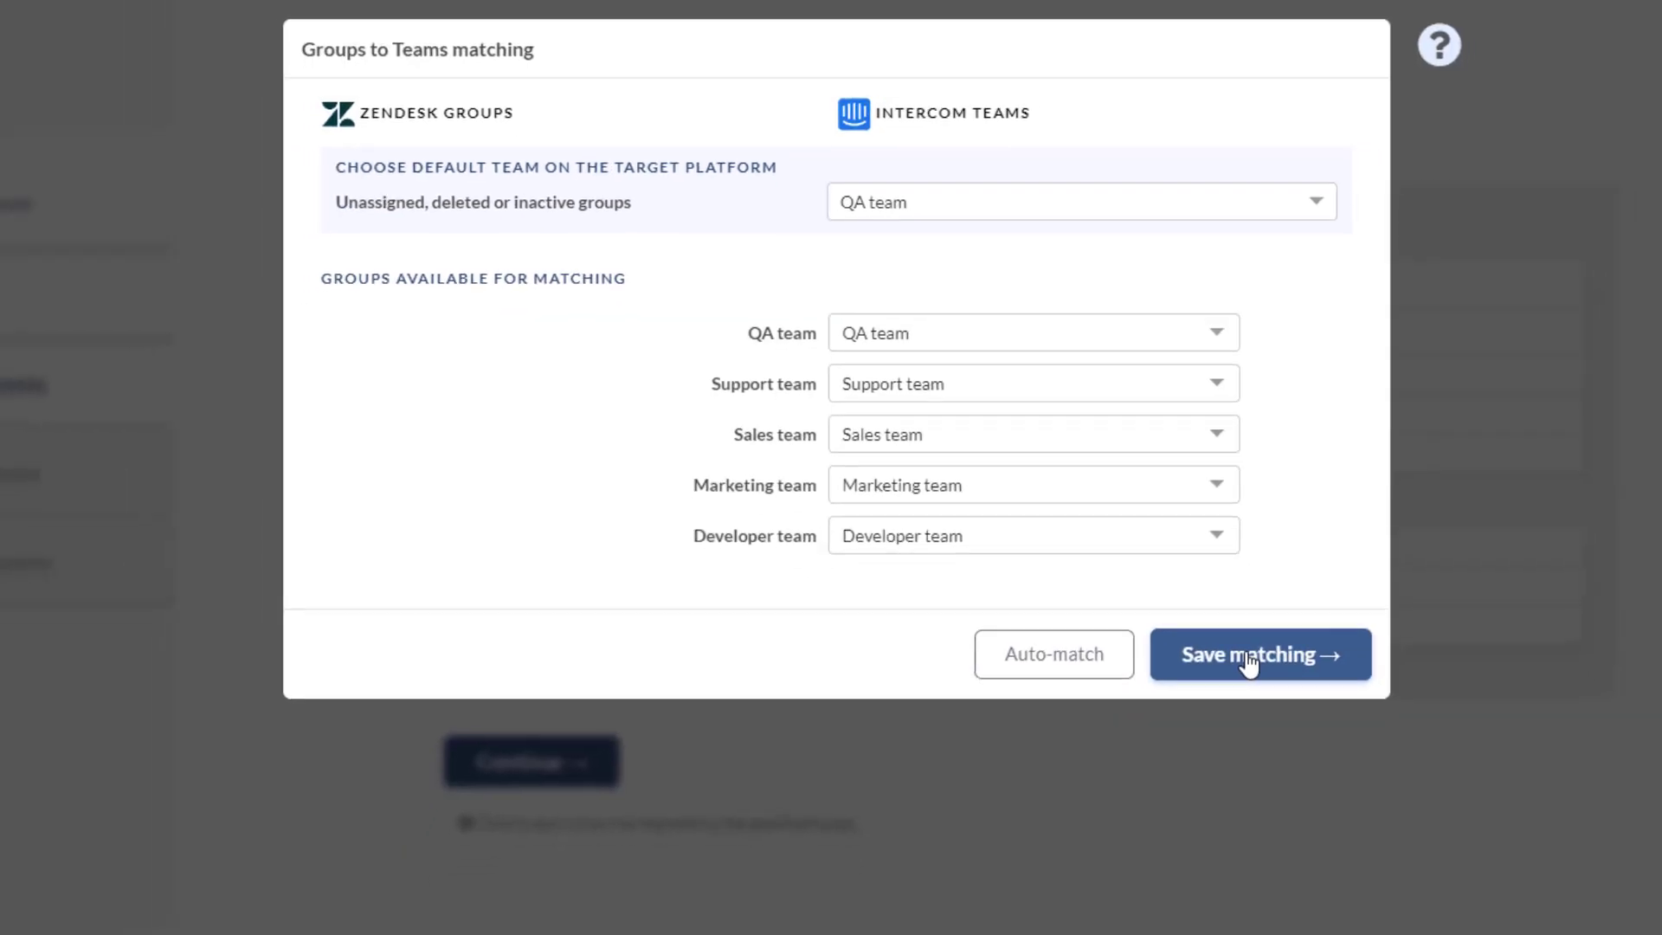
{"action": "left_click", "coordinate": [1278, 734]}
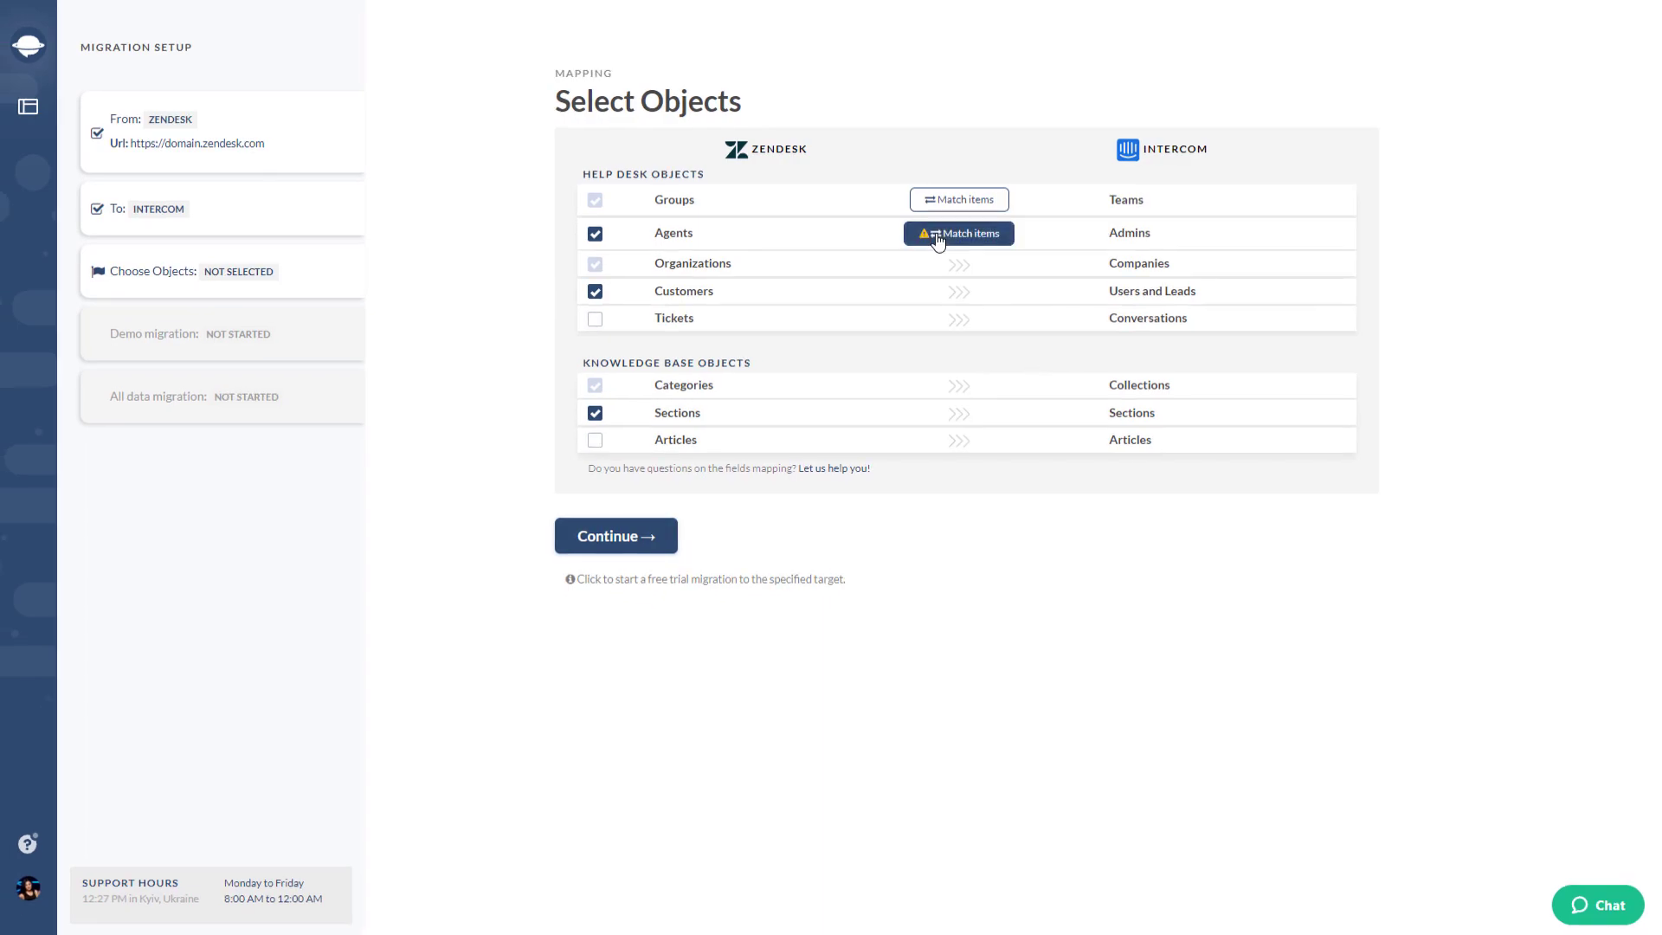
{"action": "left_click", "coordinate": [932, 235]}
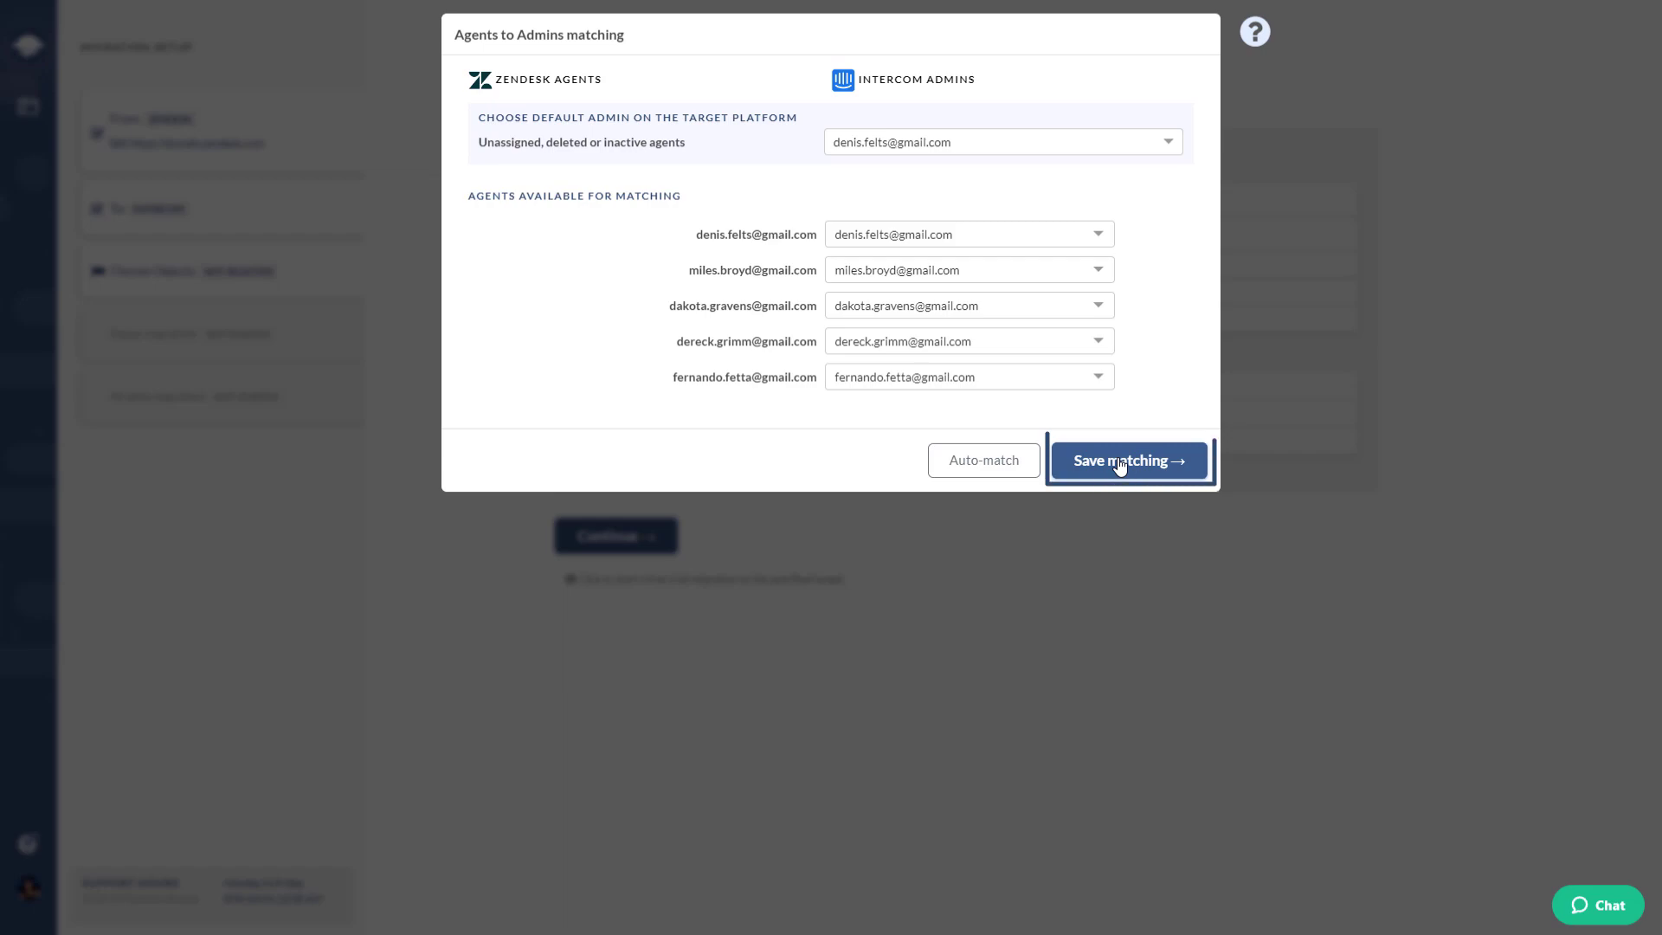
{"action": "left_click", "coordinate": [1119, 461]}
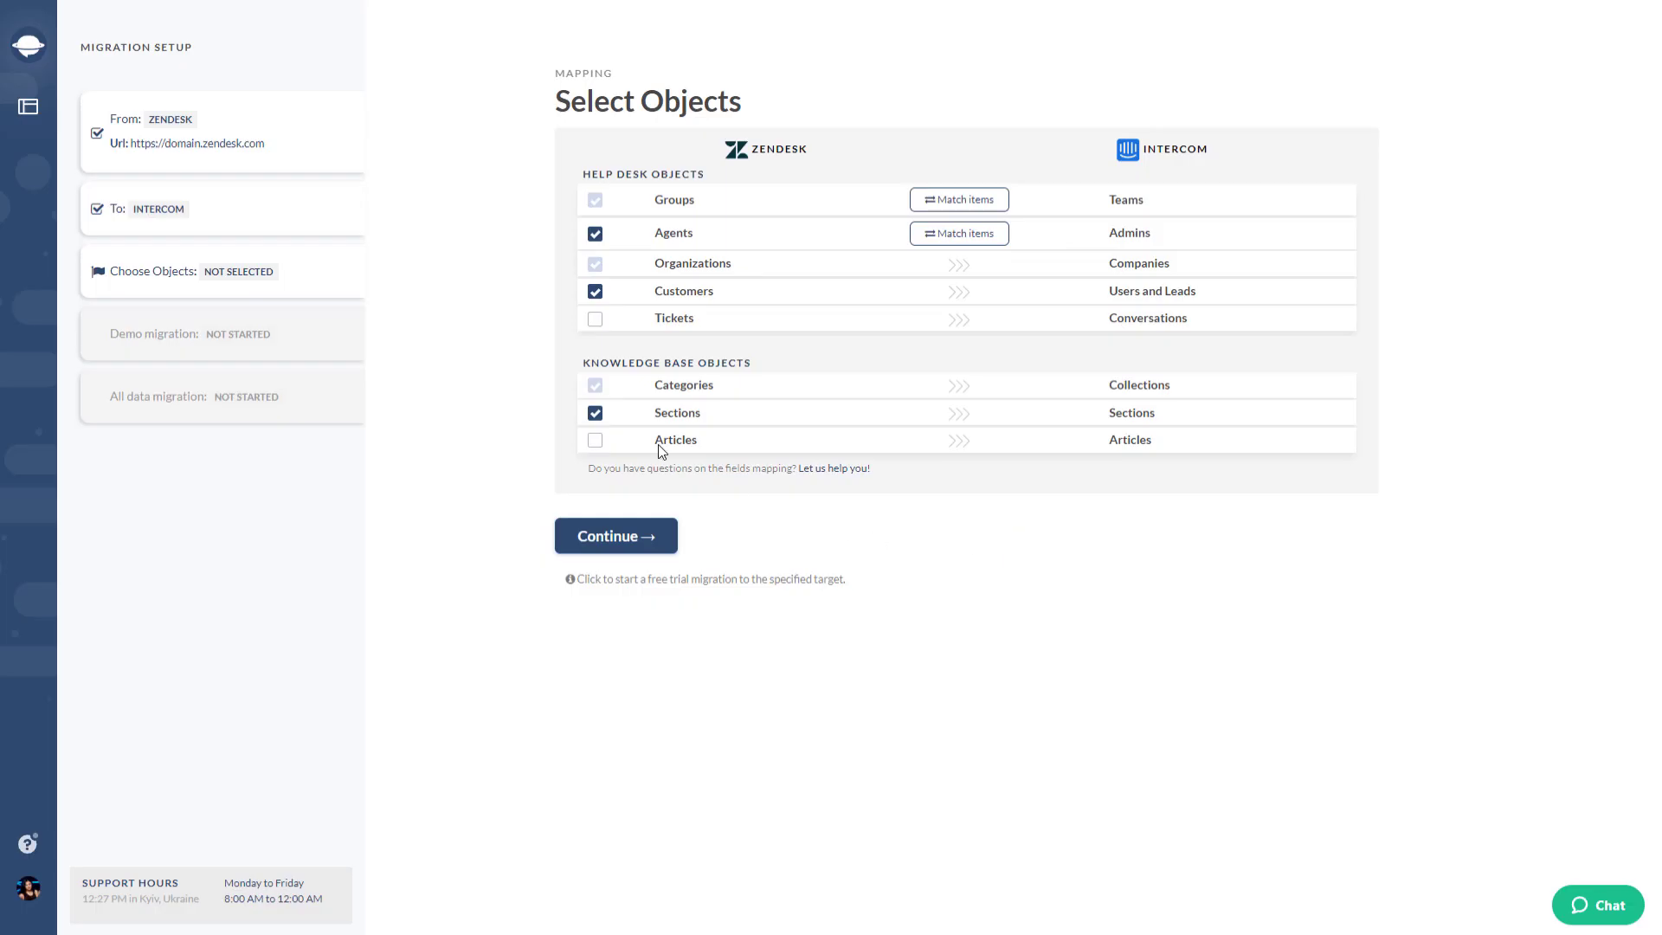
- Include Tickets in the migration and map the ticket statuses New to Open, Pending to Snoozed and Solved to Closed
{"action": "left_click", "coordinate": [596, 319]}
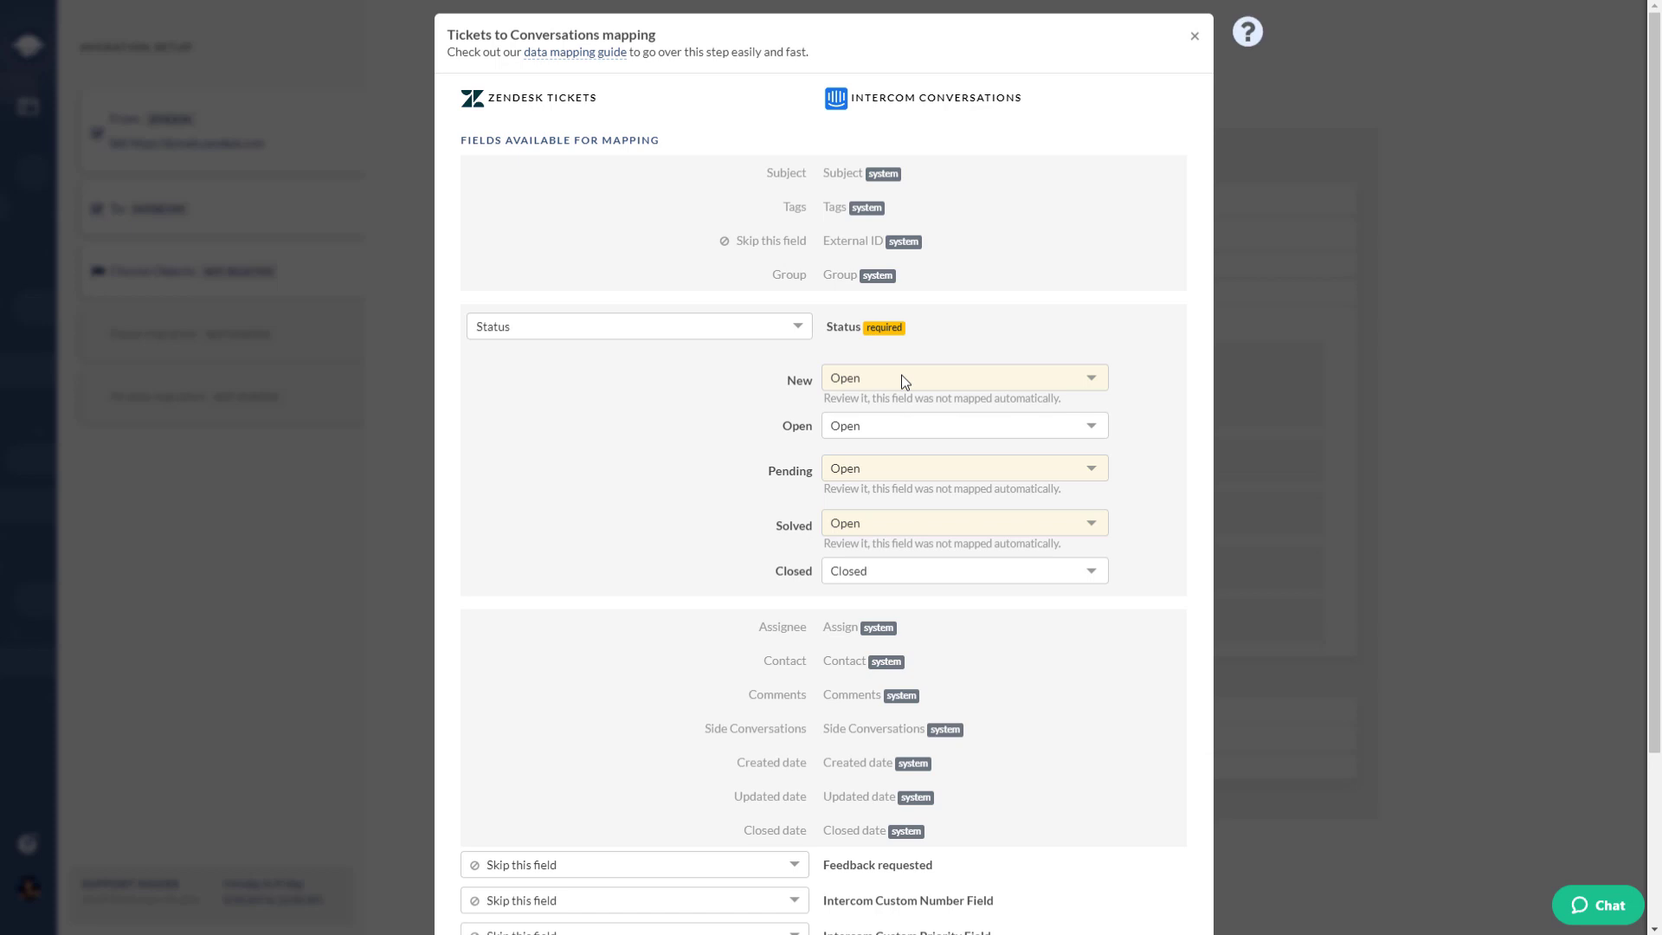
{"action": "left_click", "coordinate": [901, 378]}
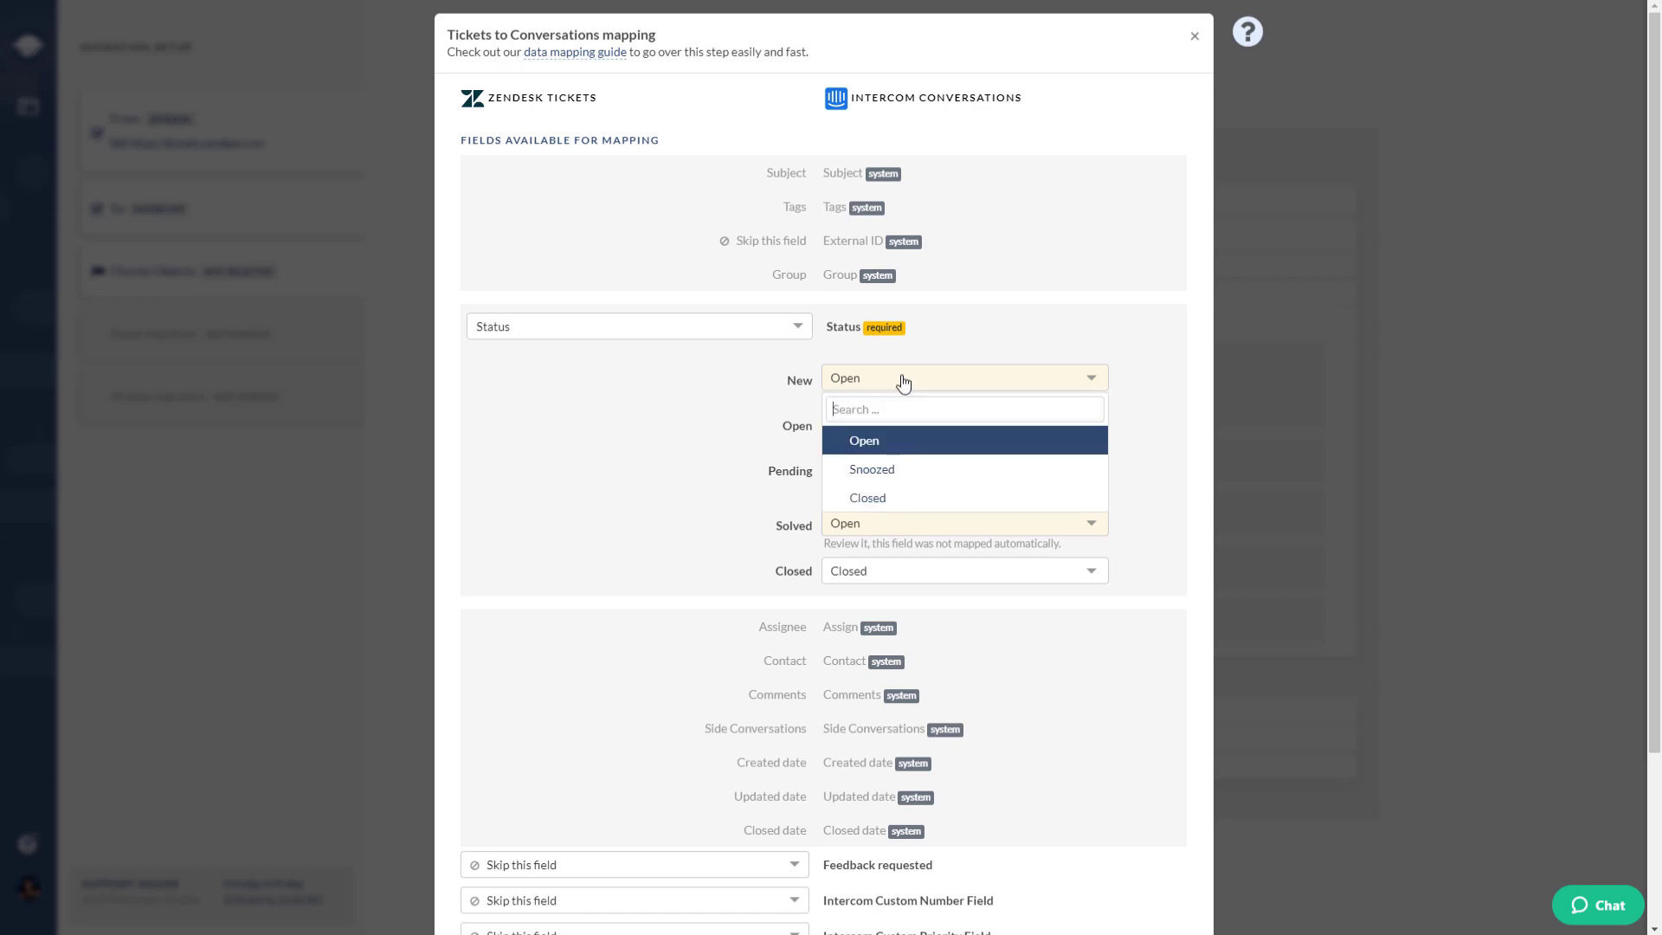
{"action": "left_click", "coordinate": [874, 442]}
{"action": "left_click", "coordinate": [868, 450]}
{"action": "left_click", "coordinate": [872, 540]}
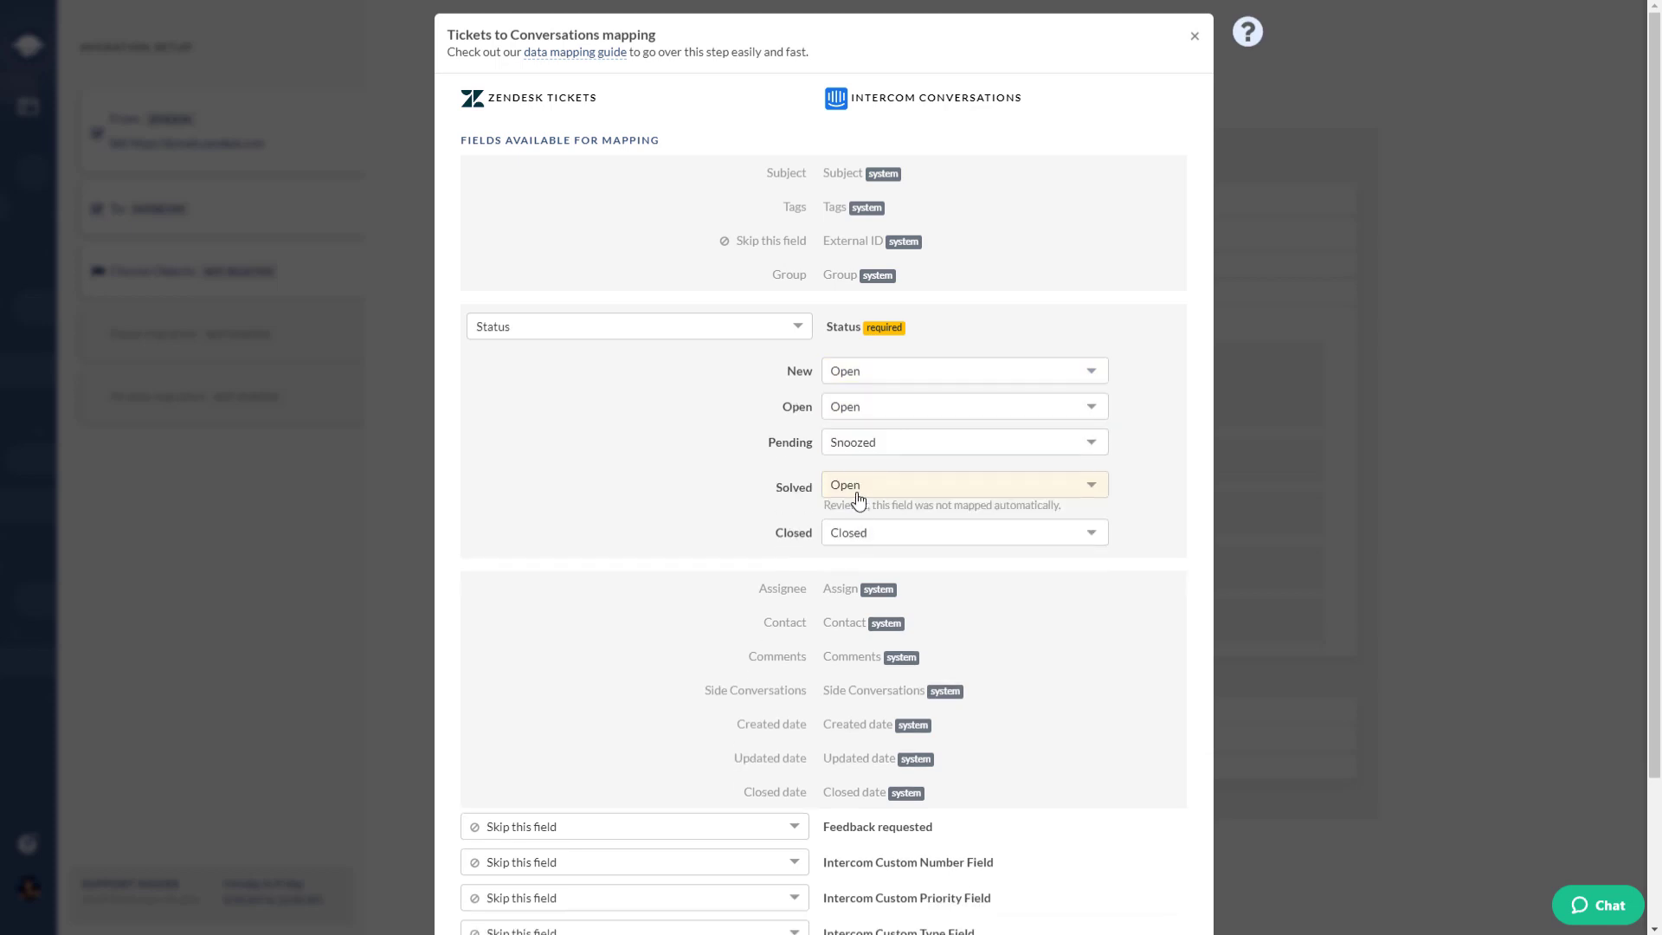
{"action": "left_click", "coordinate": [853, 481]}
{"action": "left_click", "coordinate": [879, 602]}
- Map the Zendesk Custom Number Field to the Intercom Custom Number Field in the ticket mapping
{"action": "scroll", "coordinate": [1011, 580], "scroll_direction": "down", "scroll_amount": 2}
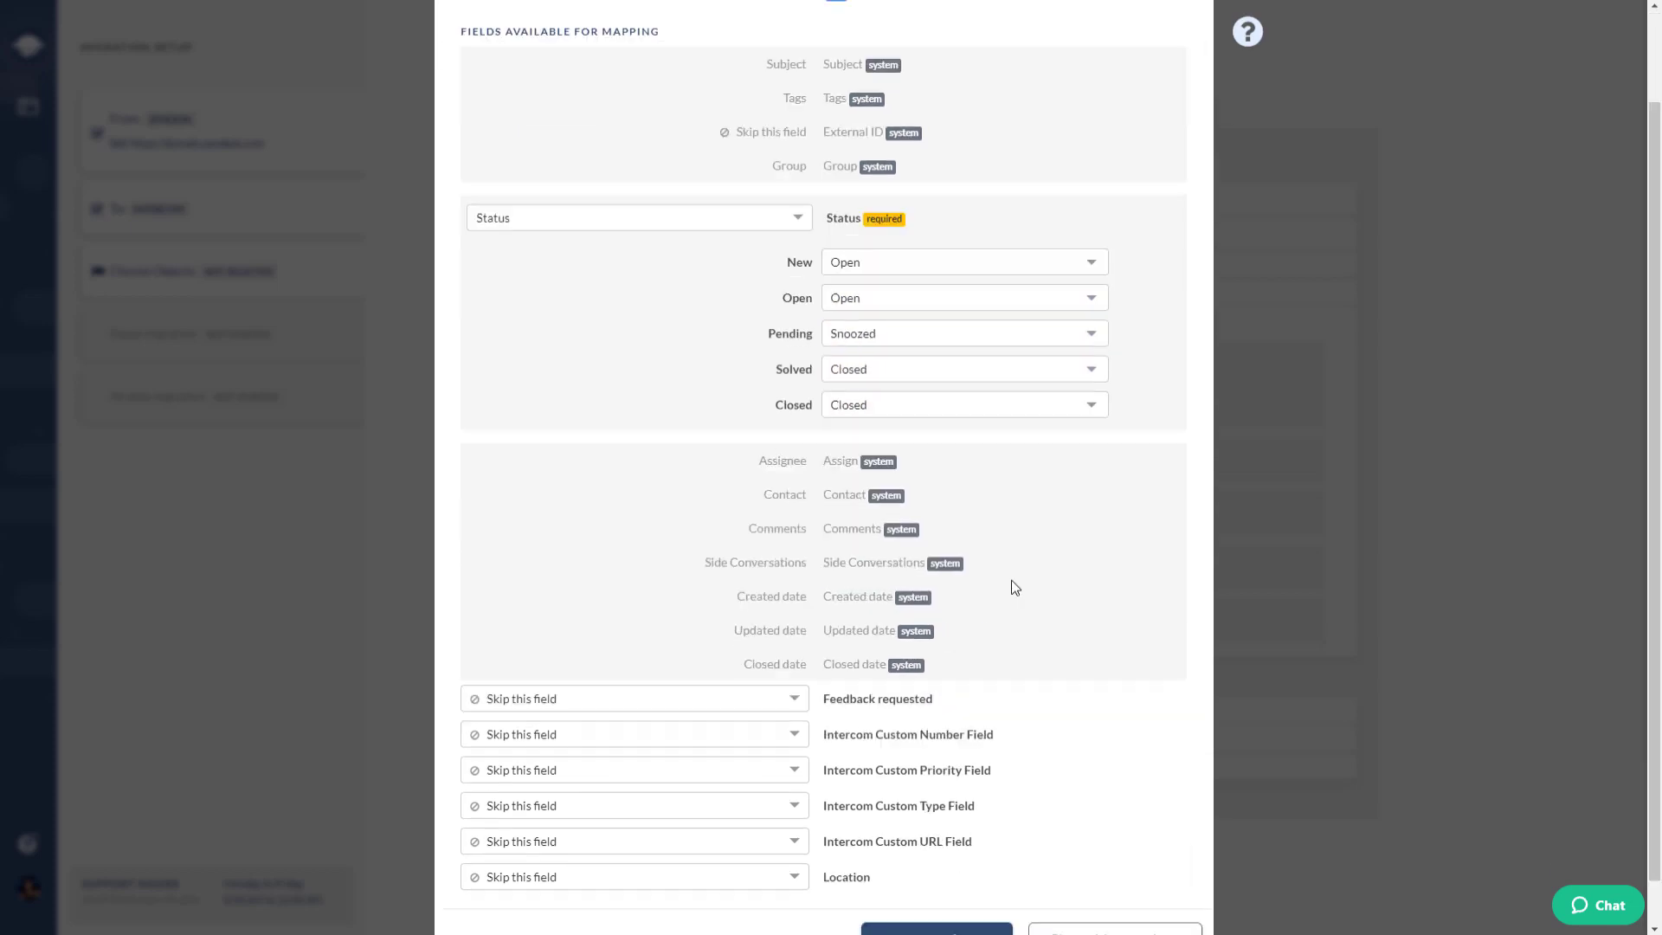
{"action": "left_click", "coordinate": [786, 684]}
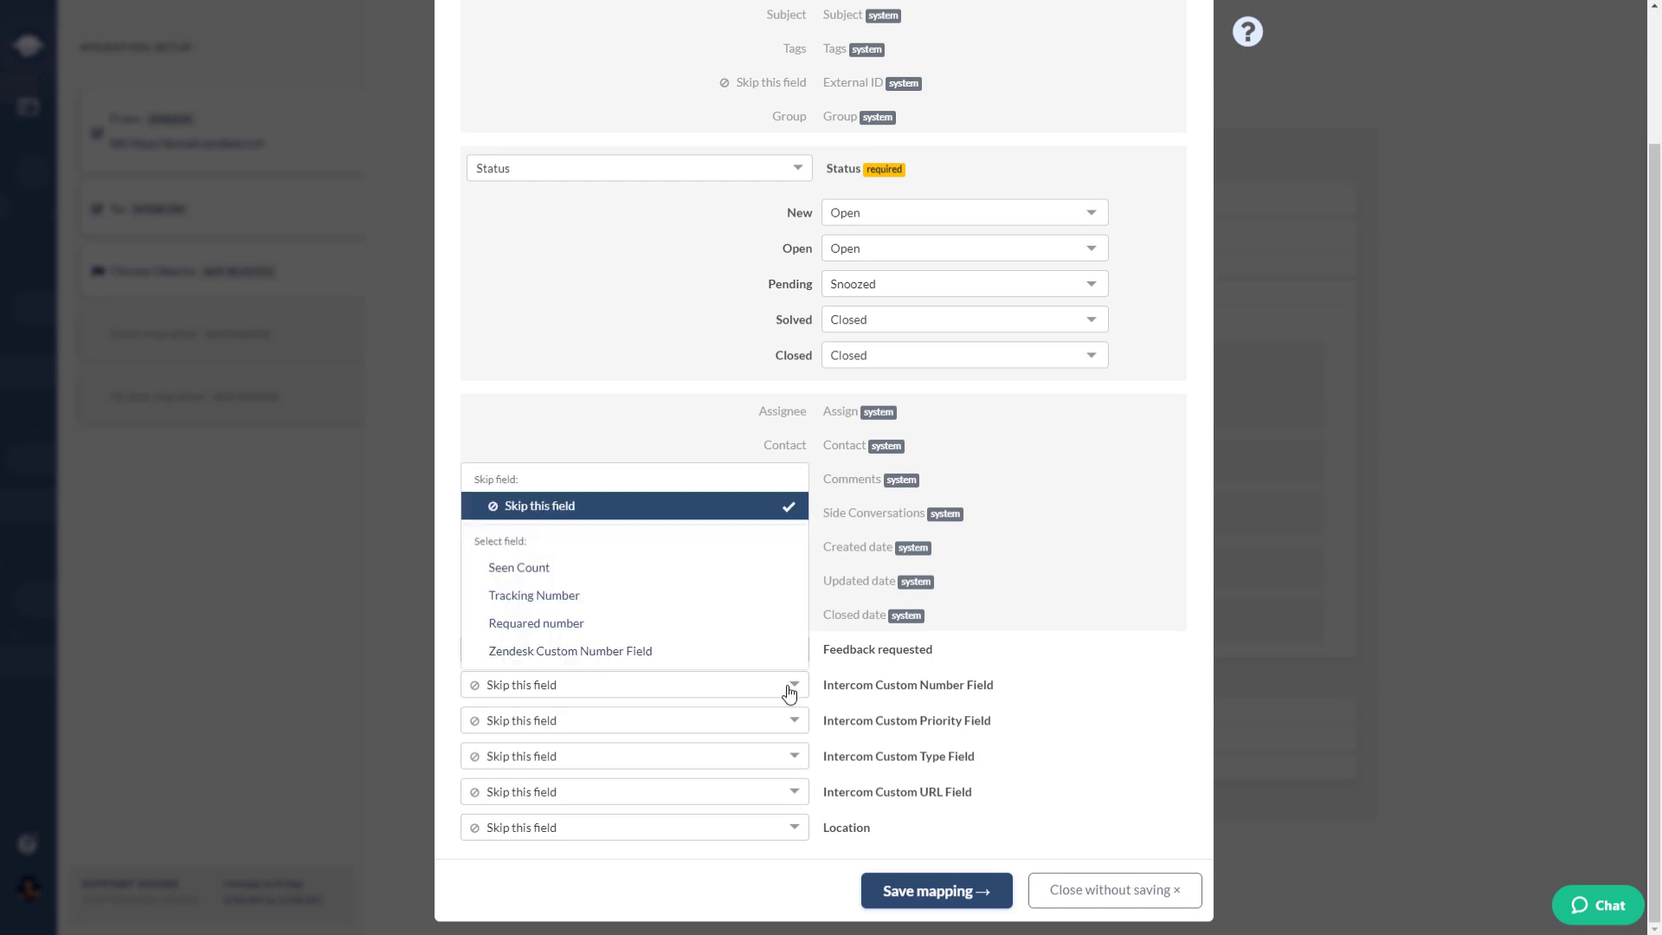
{"action": "left_click", "coordinate": [615, 657]}
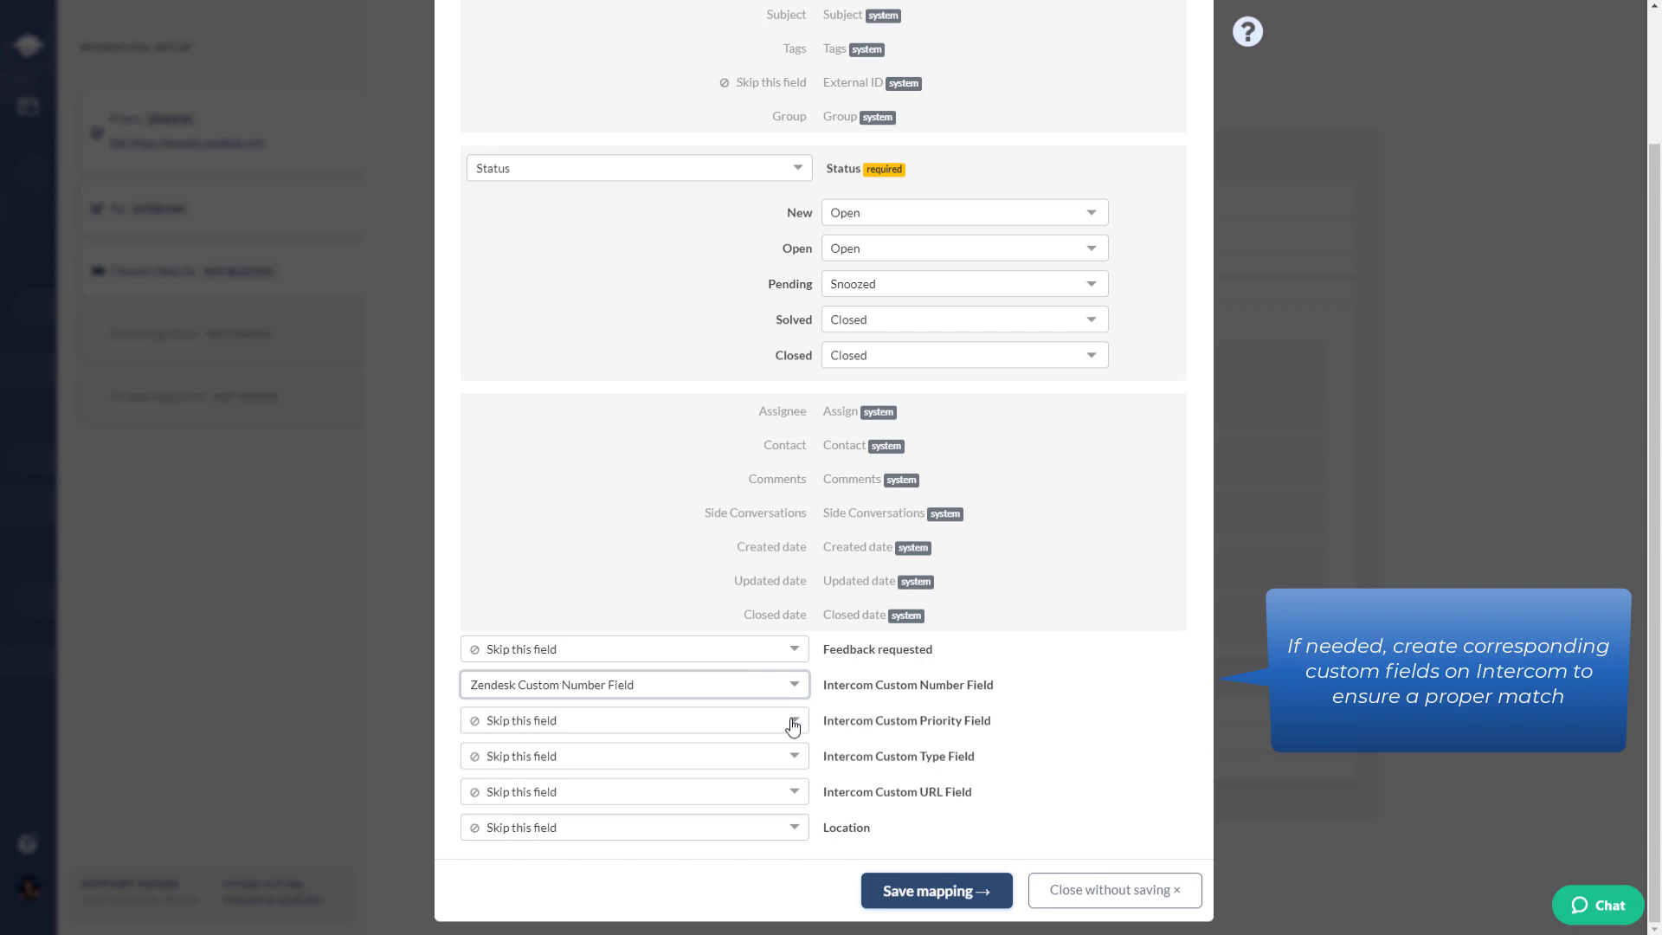
- Map Priority to the Intercom Custom Priority Field, setting both Normal and Urgent to High
{"action": "left_click", "coordinate": [790, 724]}
{"action": "left_click", "coordinate": [519, 326]}
{"action": "scroll", "coordinate": [895, 614], "scroll_direction": "down", "scroll_amount": 3}
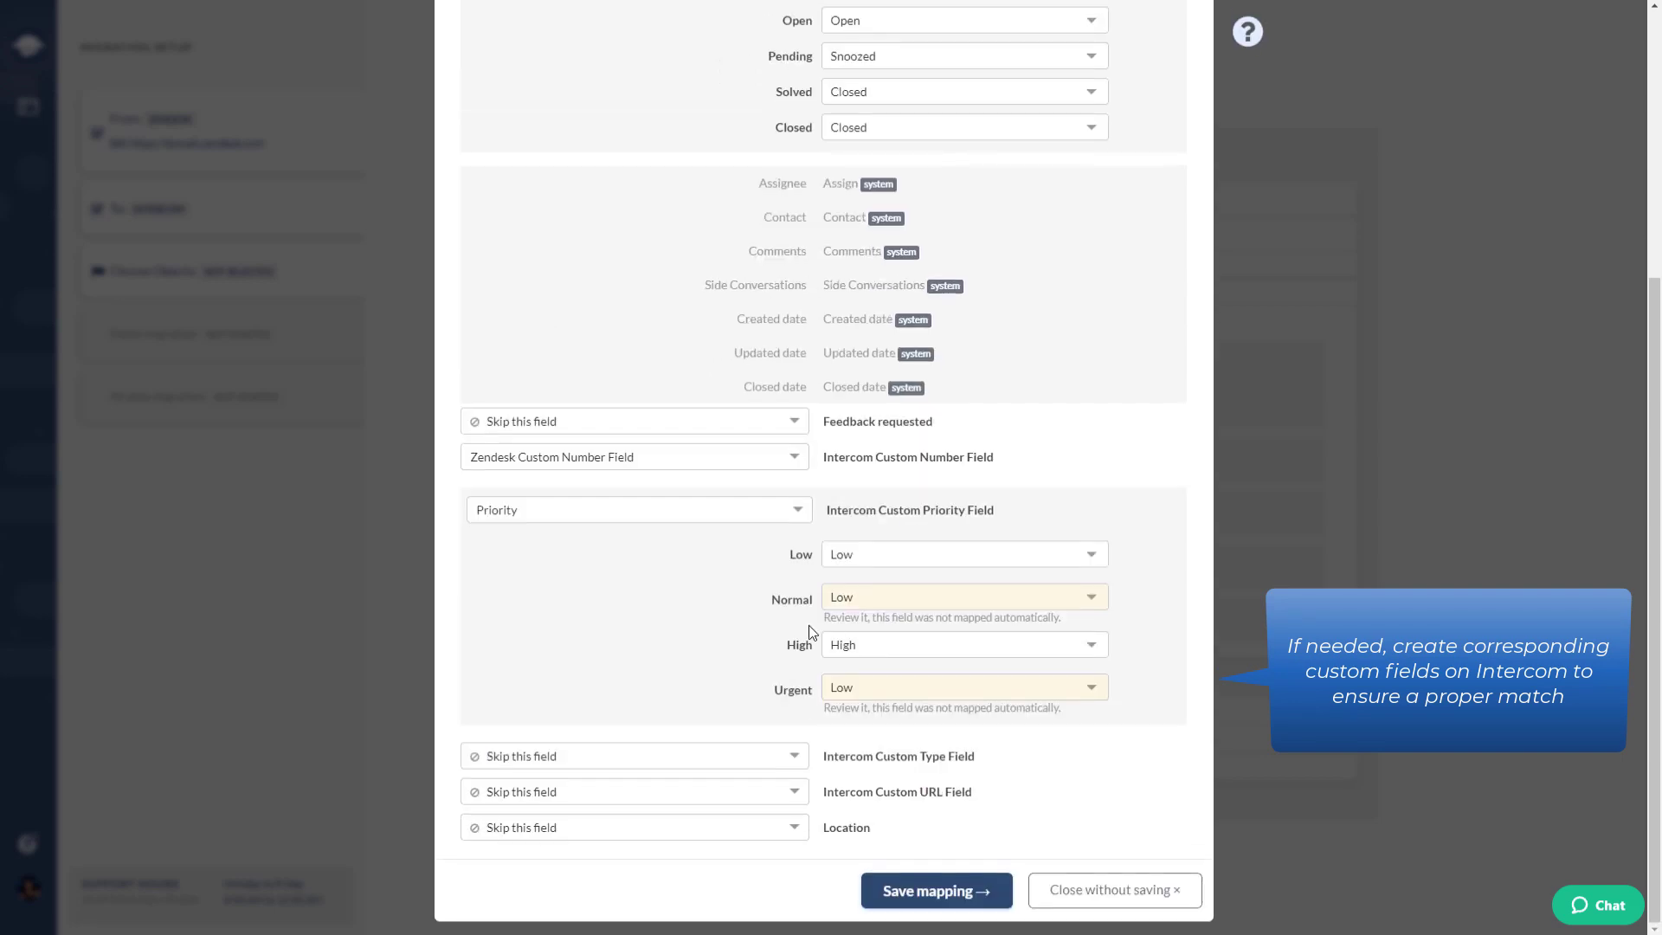
{"action": "left_click", "coordinate": [851, 606]}
{"action": "left_click", "coordinate": [864, 688]}
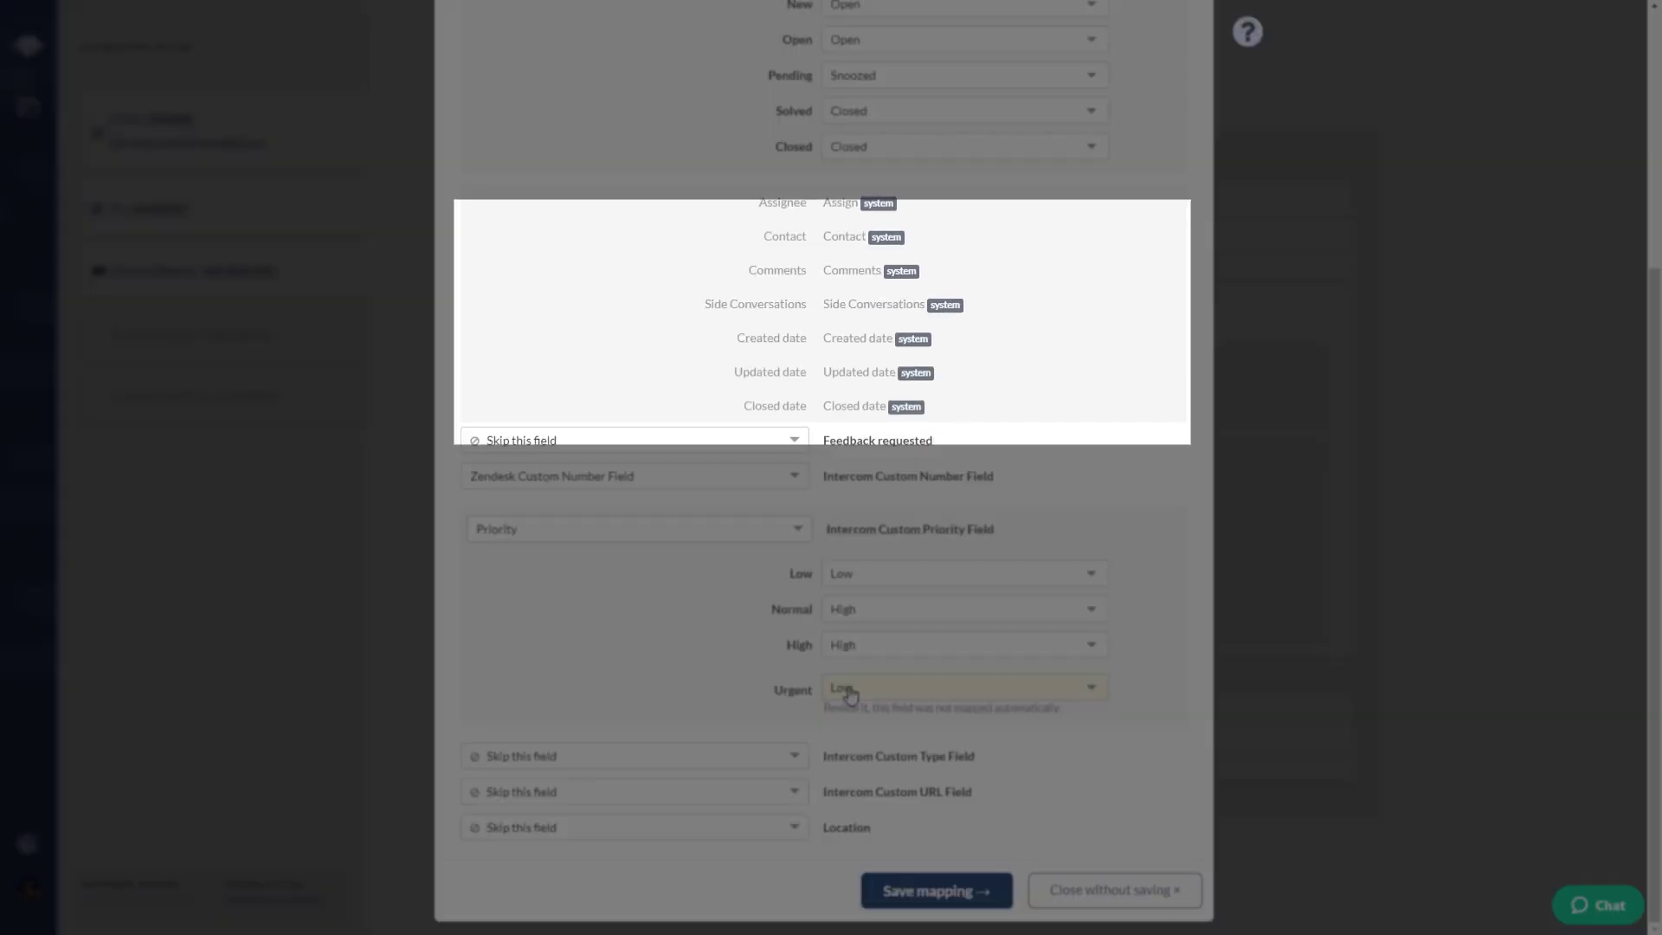
{"action": "left_click", "coordinate": [845, 689]}
{"action": "left_click", "coordinate": [880, 777]}
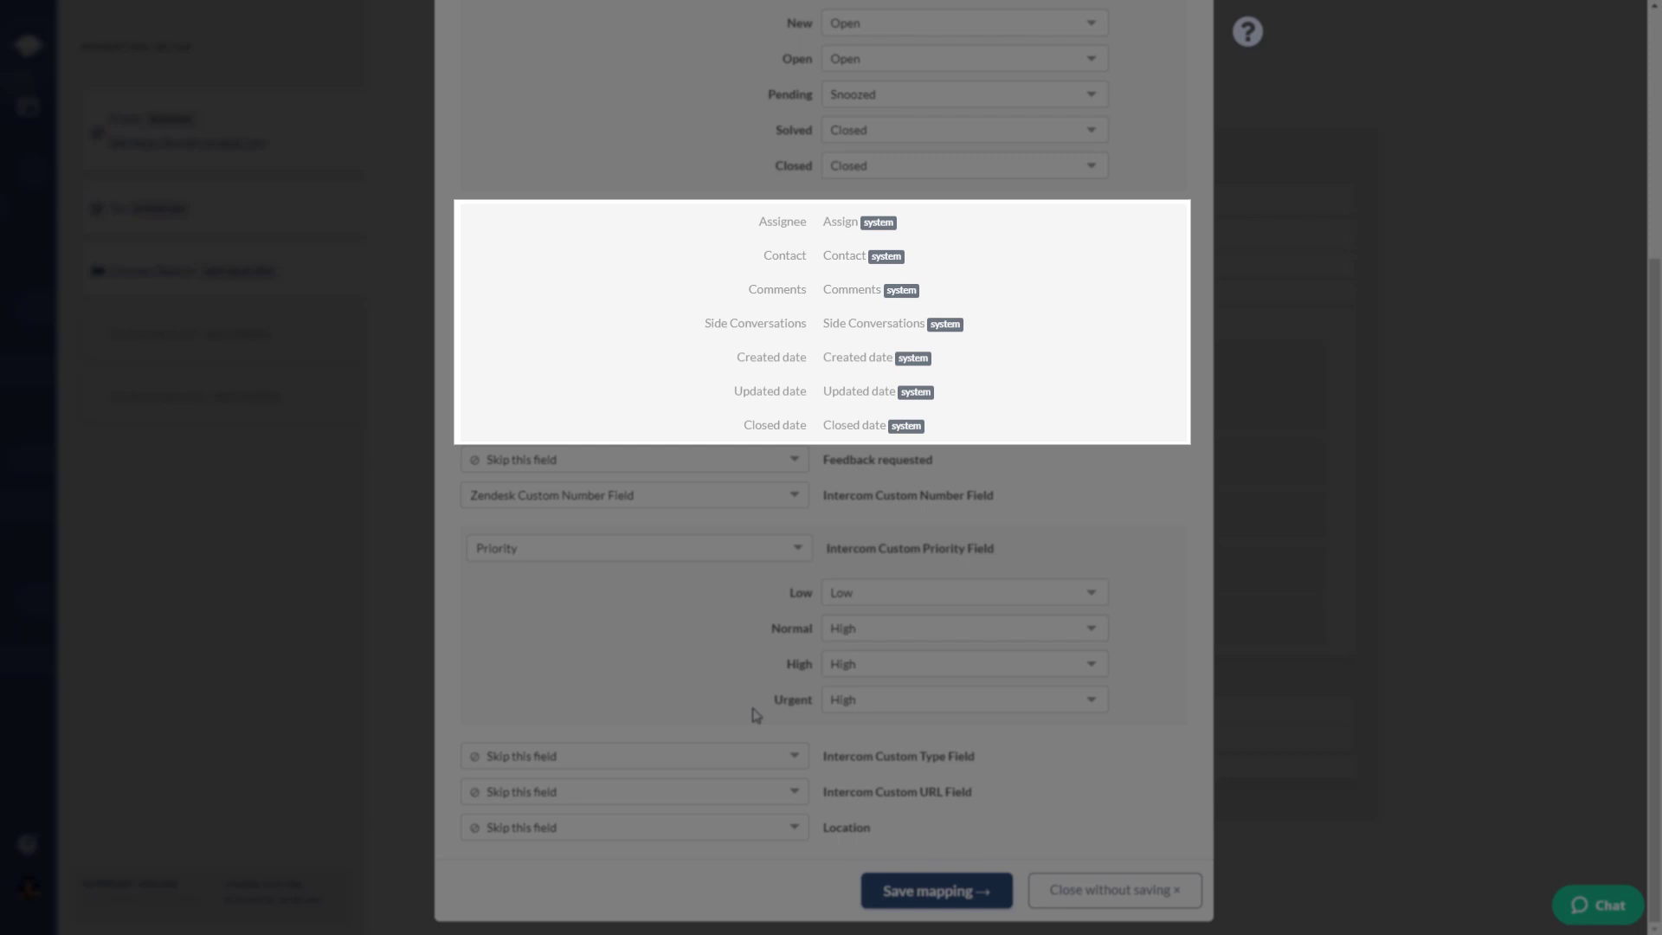
- Map the Zendesk Custom Decimal Field to the Intercom Custom Type Field and save the ticket mapping
{"action": "left_click", "coordinate": [771, 764]}
{"action": "left_click", "coordinate": [664, 721]}
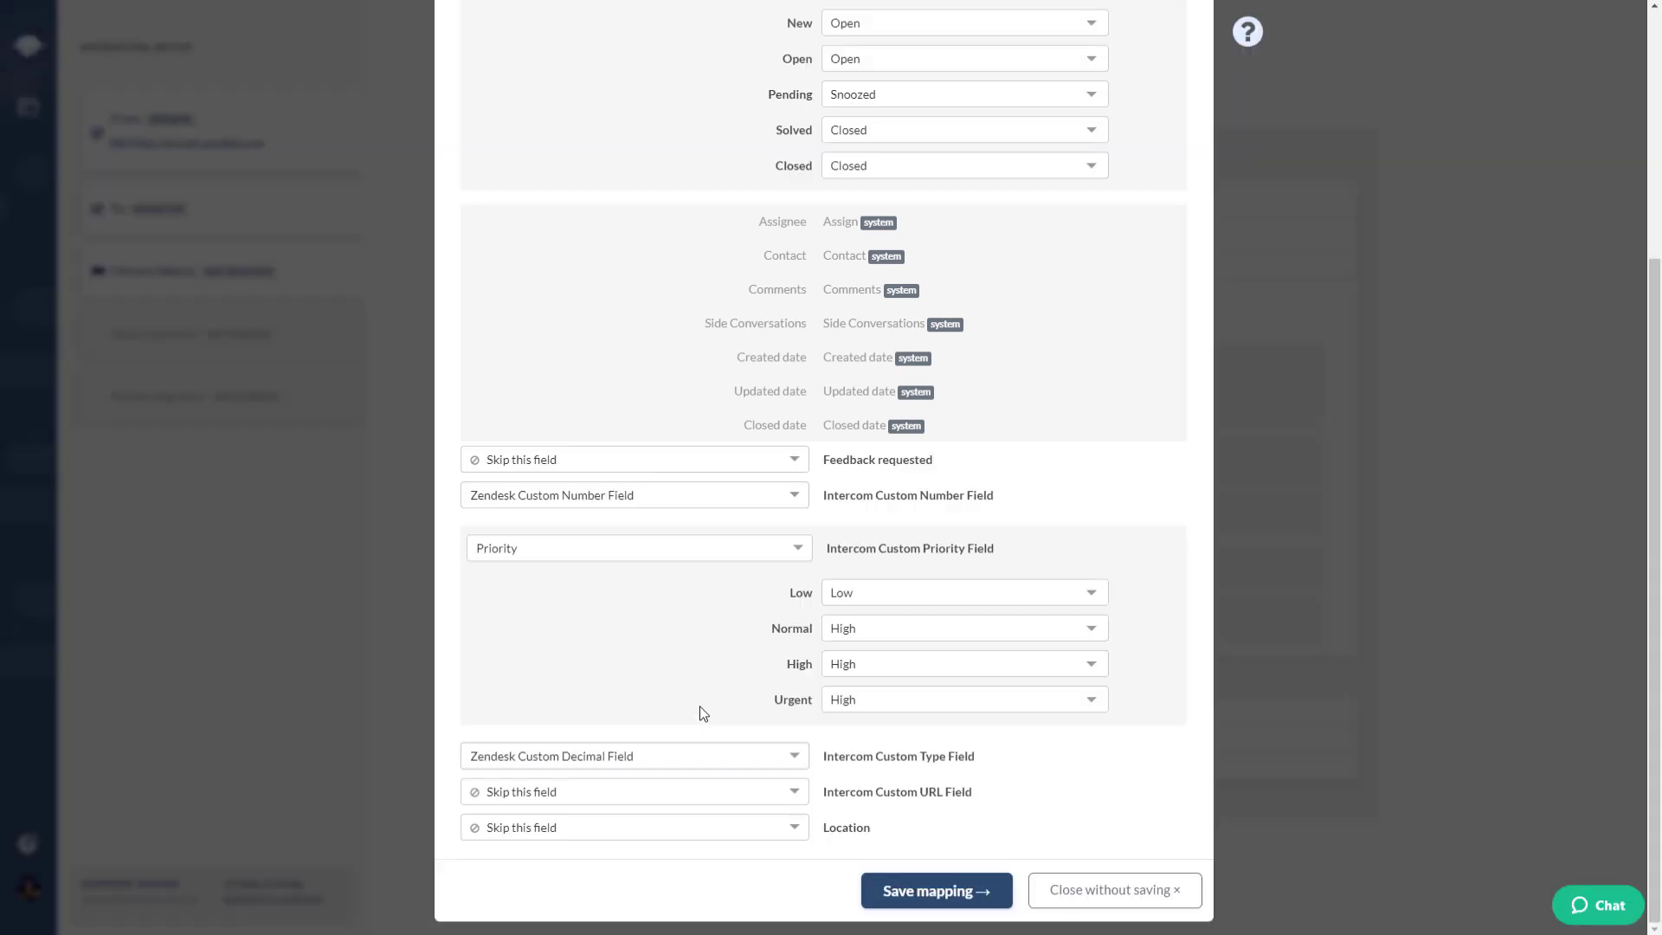
{"action": "left_click", "coordinate": [940, 891]}
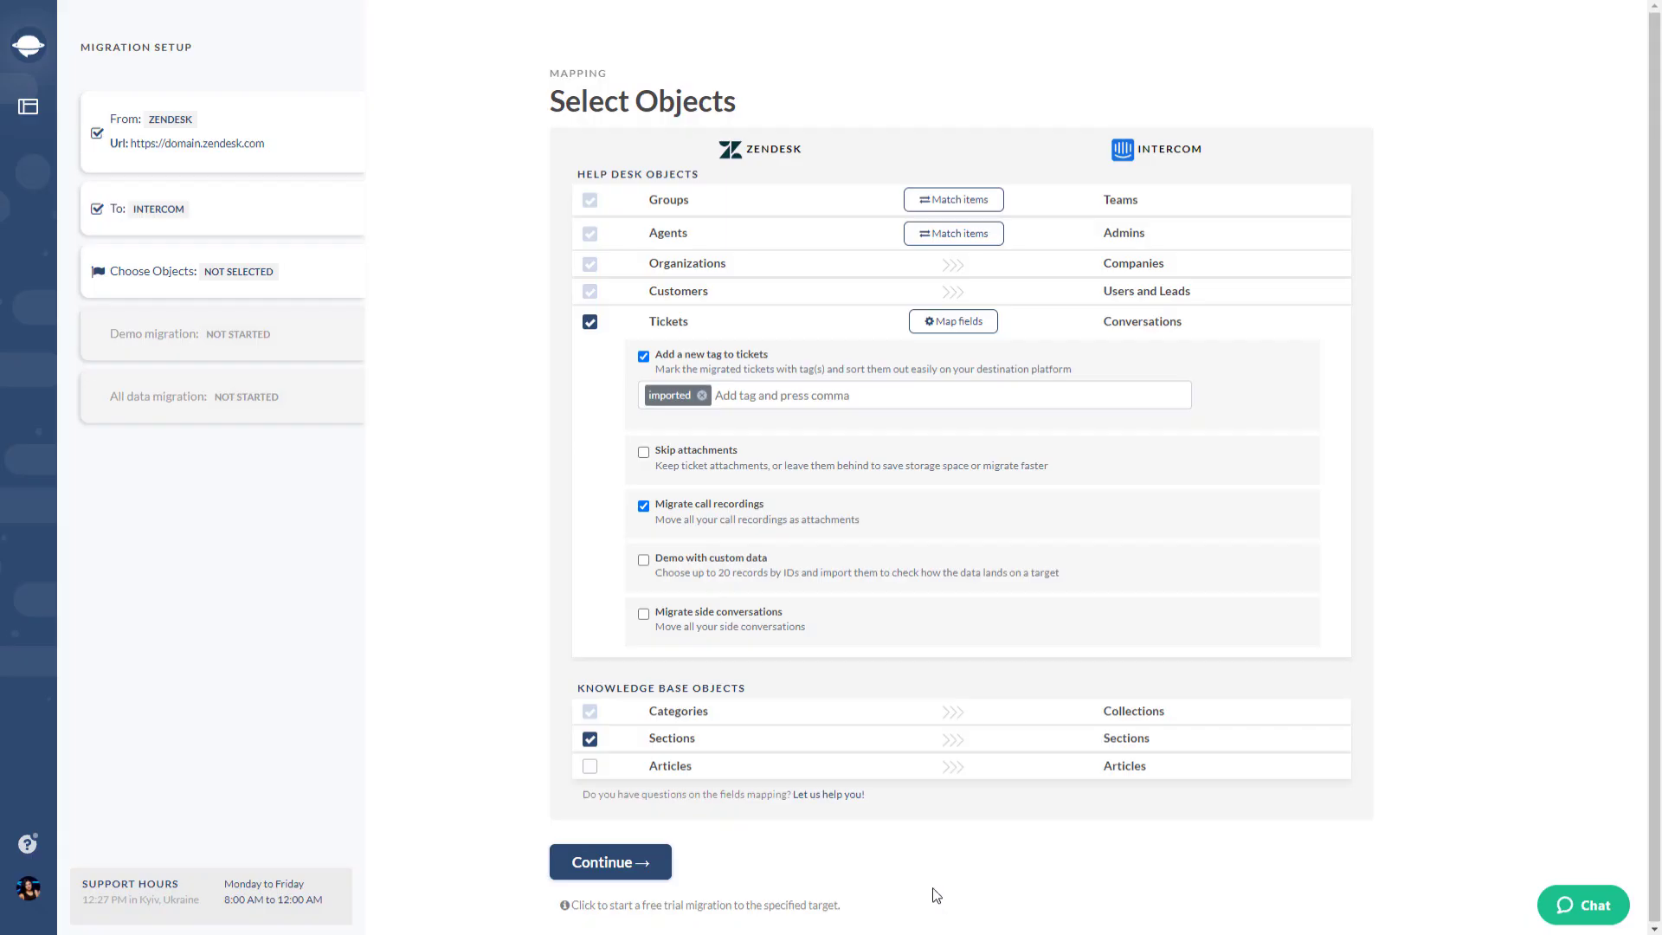
- Include Articles in the migration and save their mapping with Draft mapped to Draft and Published to Published
{"action": "left_click", "coordinate": [590, 767]}
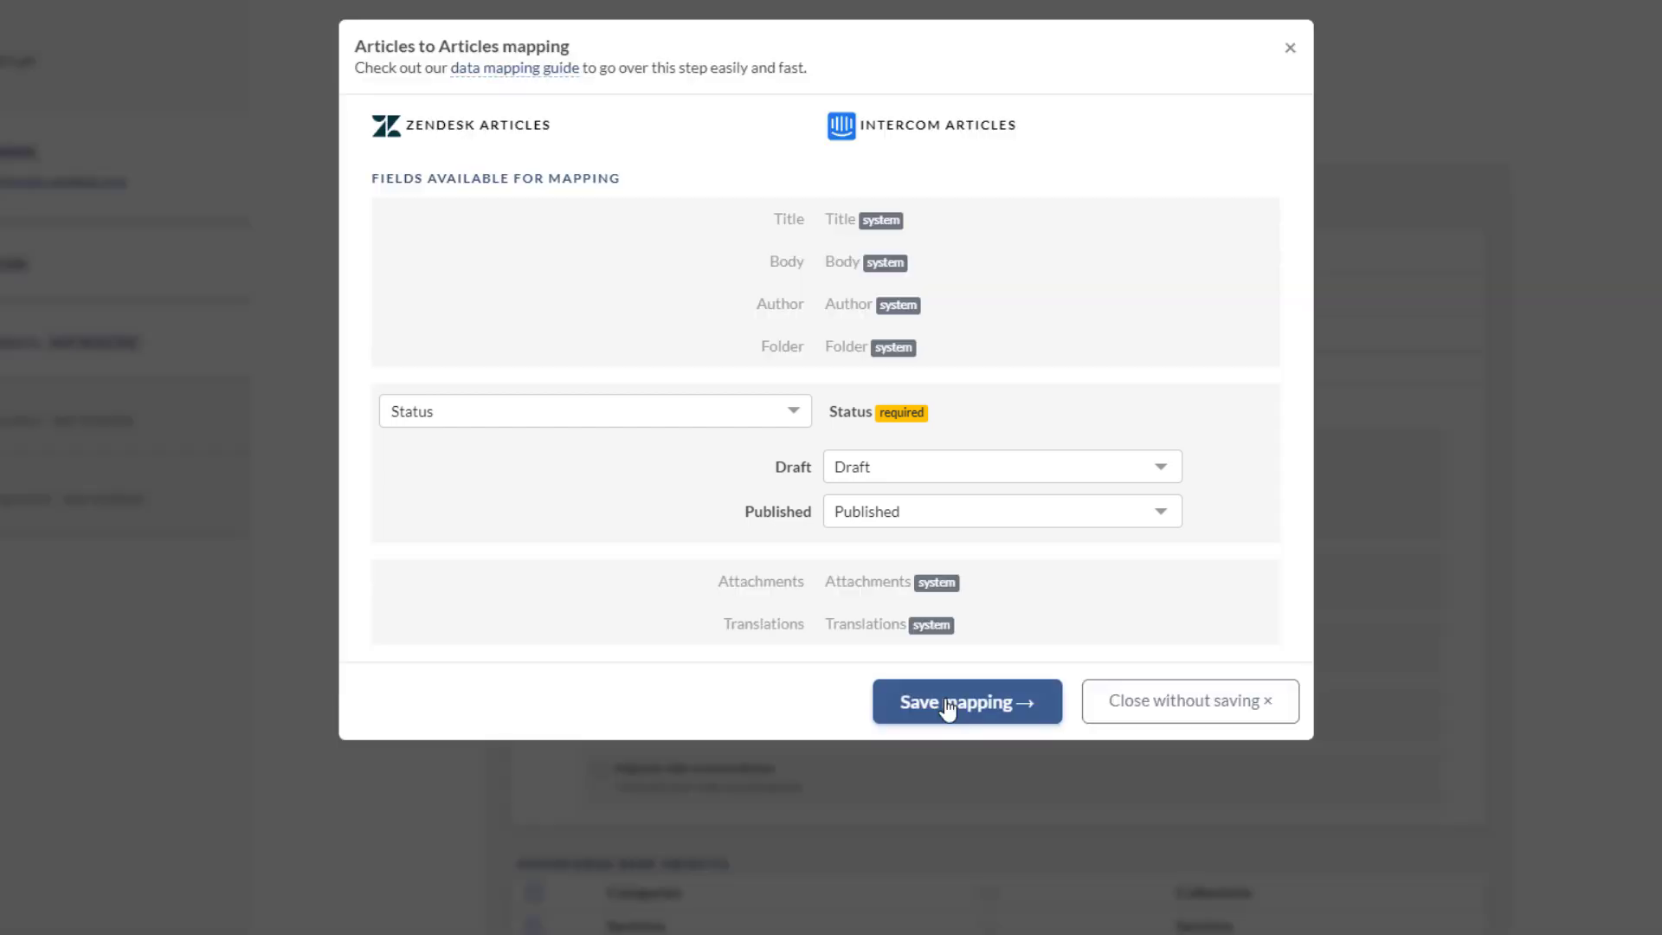
{"action": "left_click", "coordinate": [949, 708]}
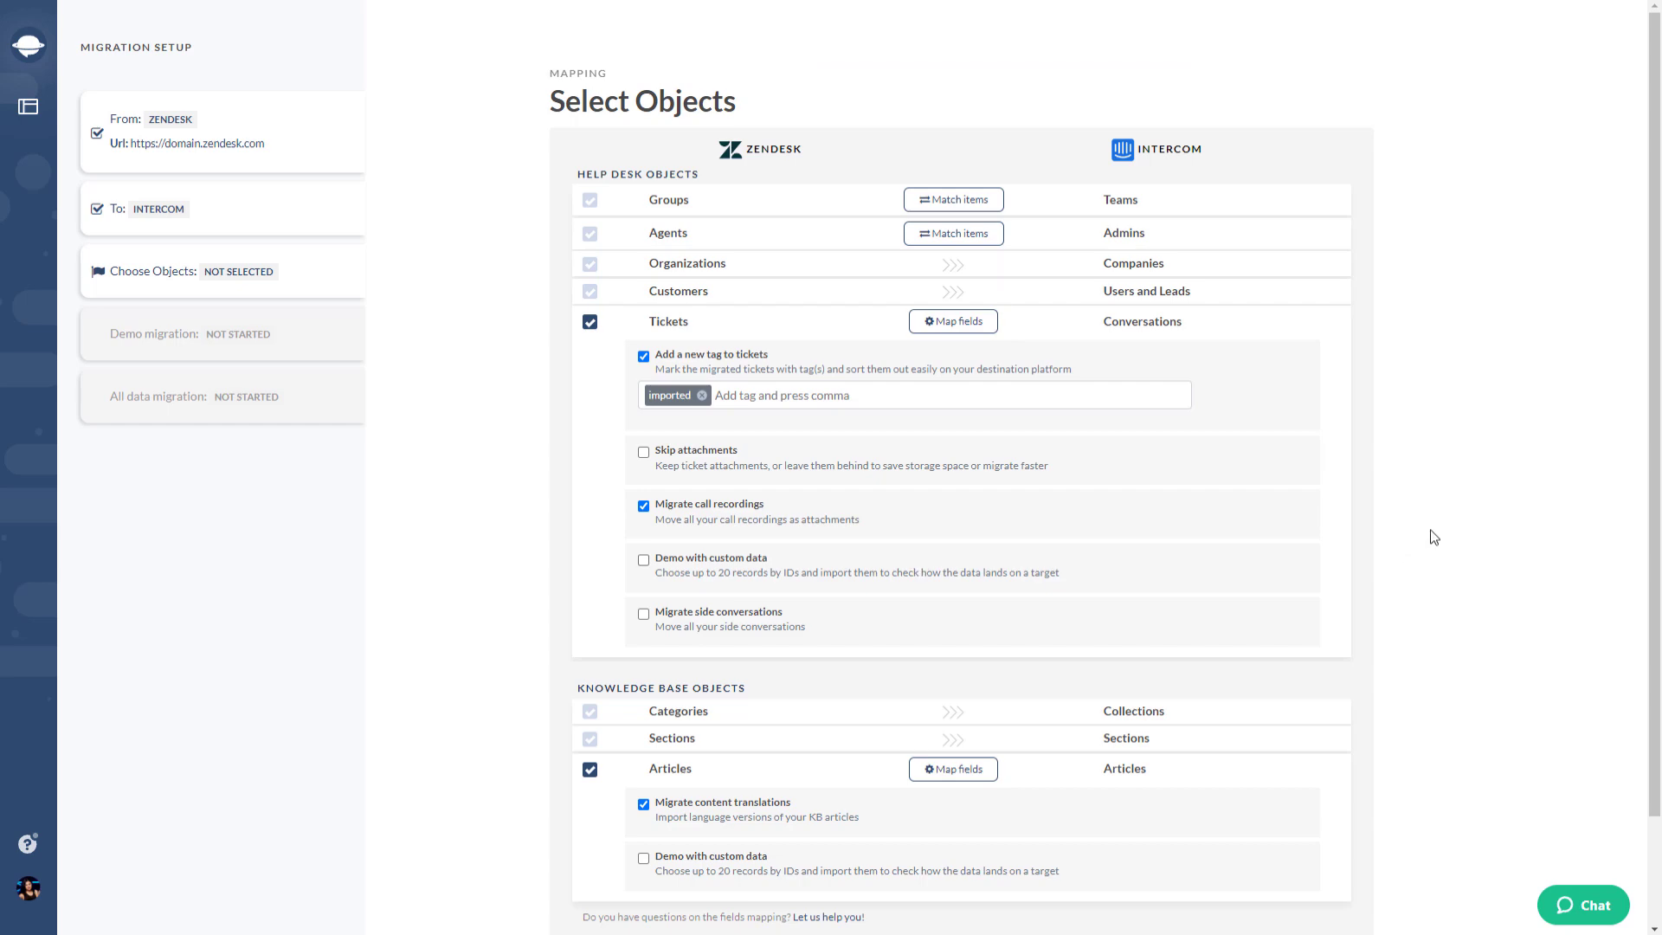
- Enable the demo with custom data for Tickets and add the record ID 613321
{"action": "scroll", "coordinate": [1432, 534], "scroll_direction": "down", "scroll_amount": 2}
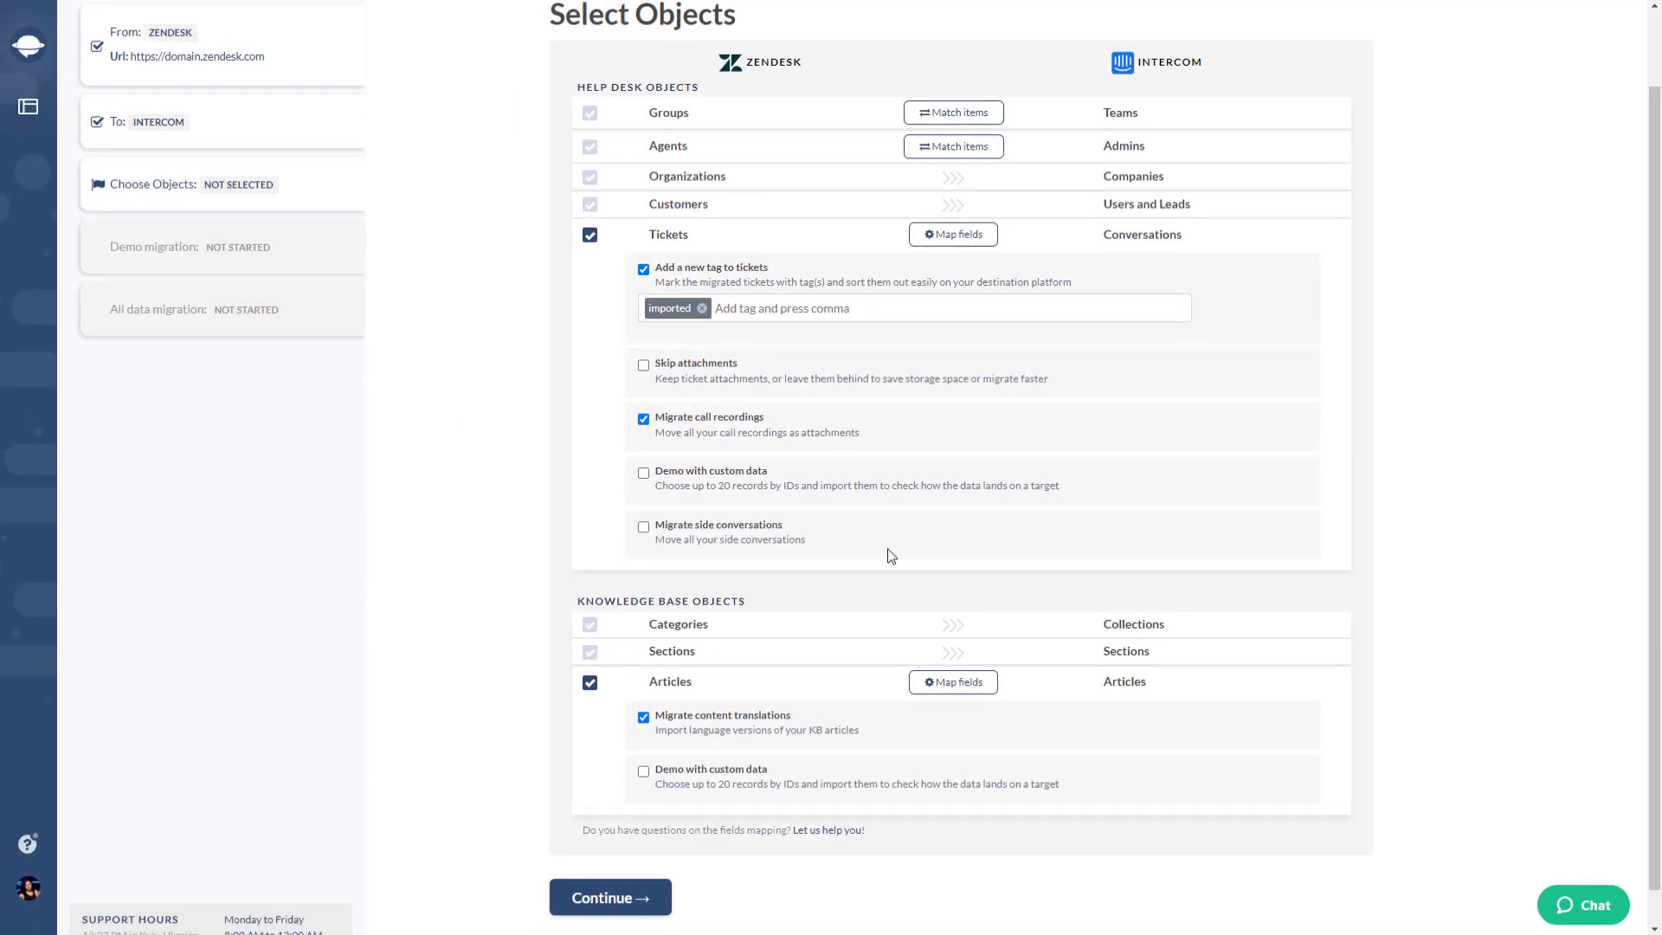
{"action": "left_click", "coordinate": [643, 474]}
{"action": "left_click", "coordinate": [682, 511]}
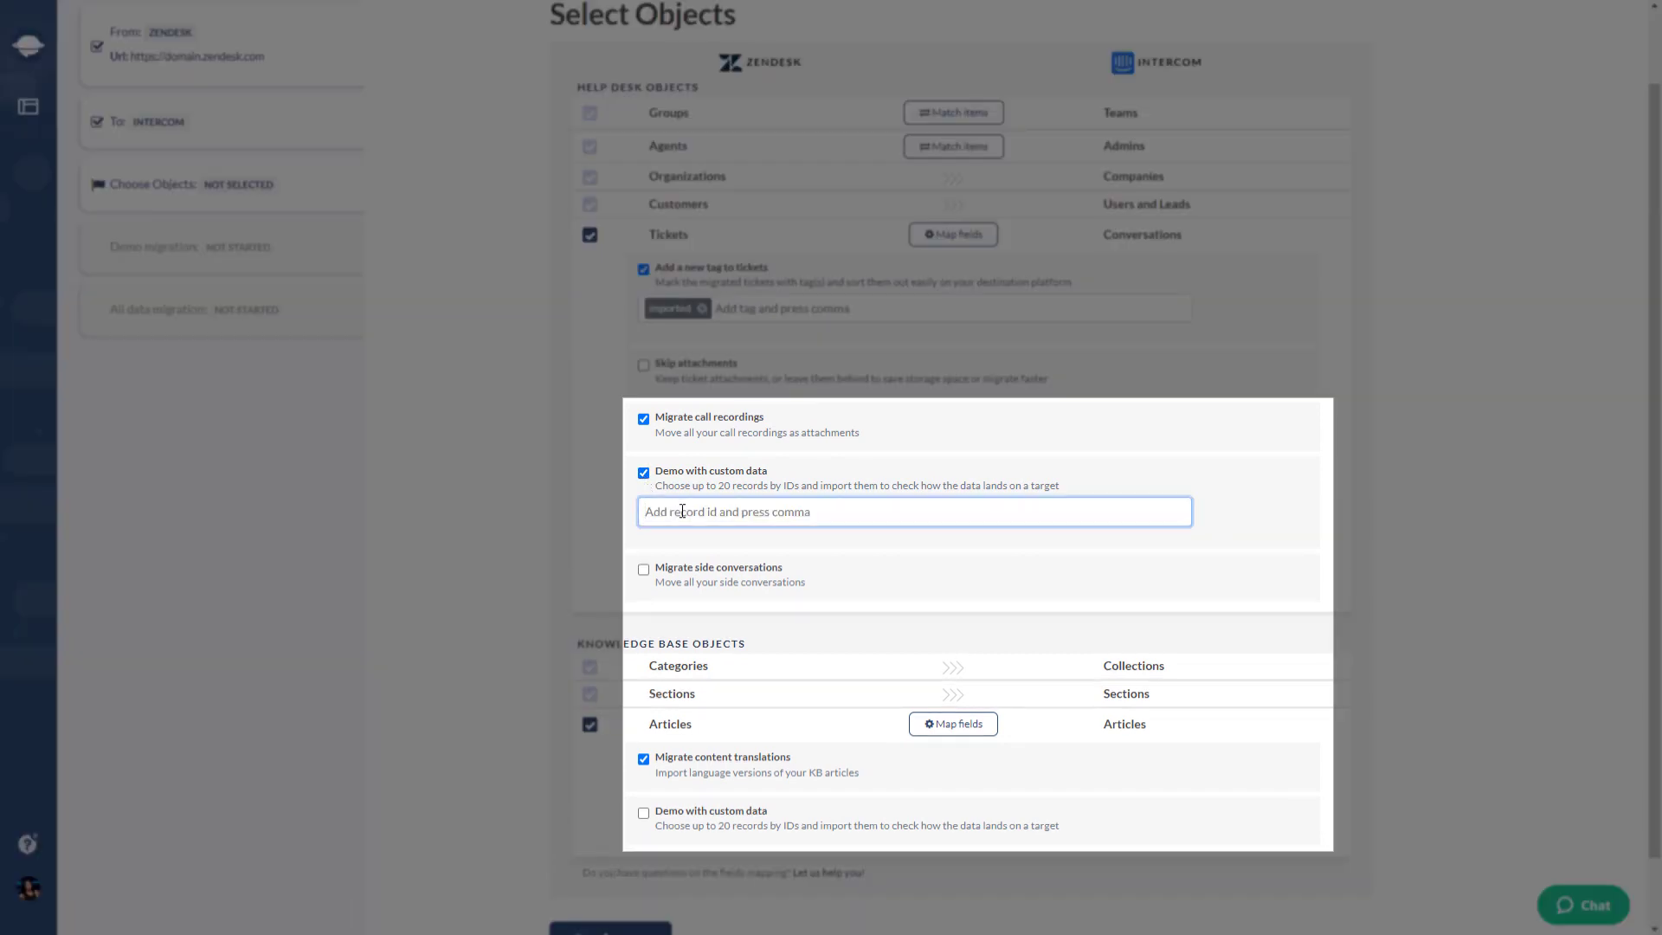
{"action": "type", "text": "61332"}
{"action": "key", "text": "comma"}
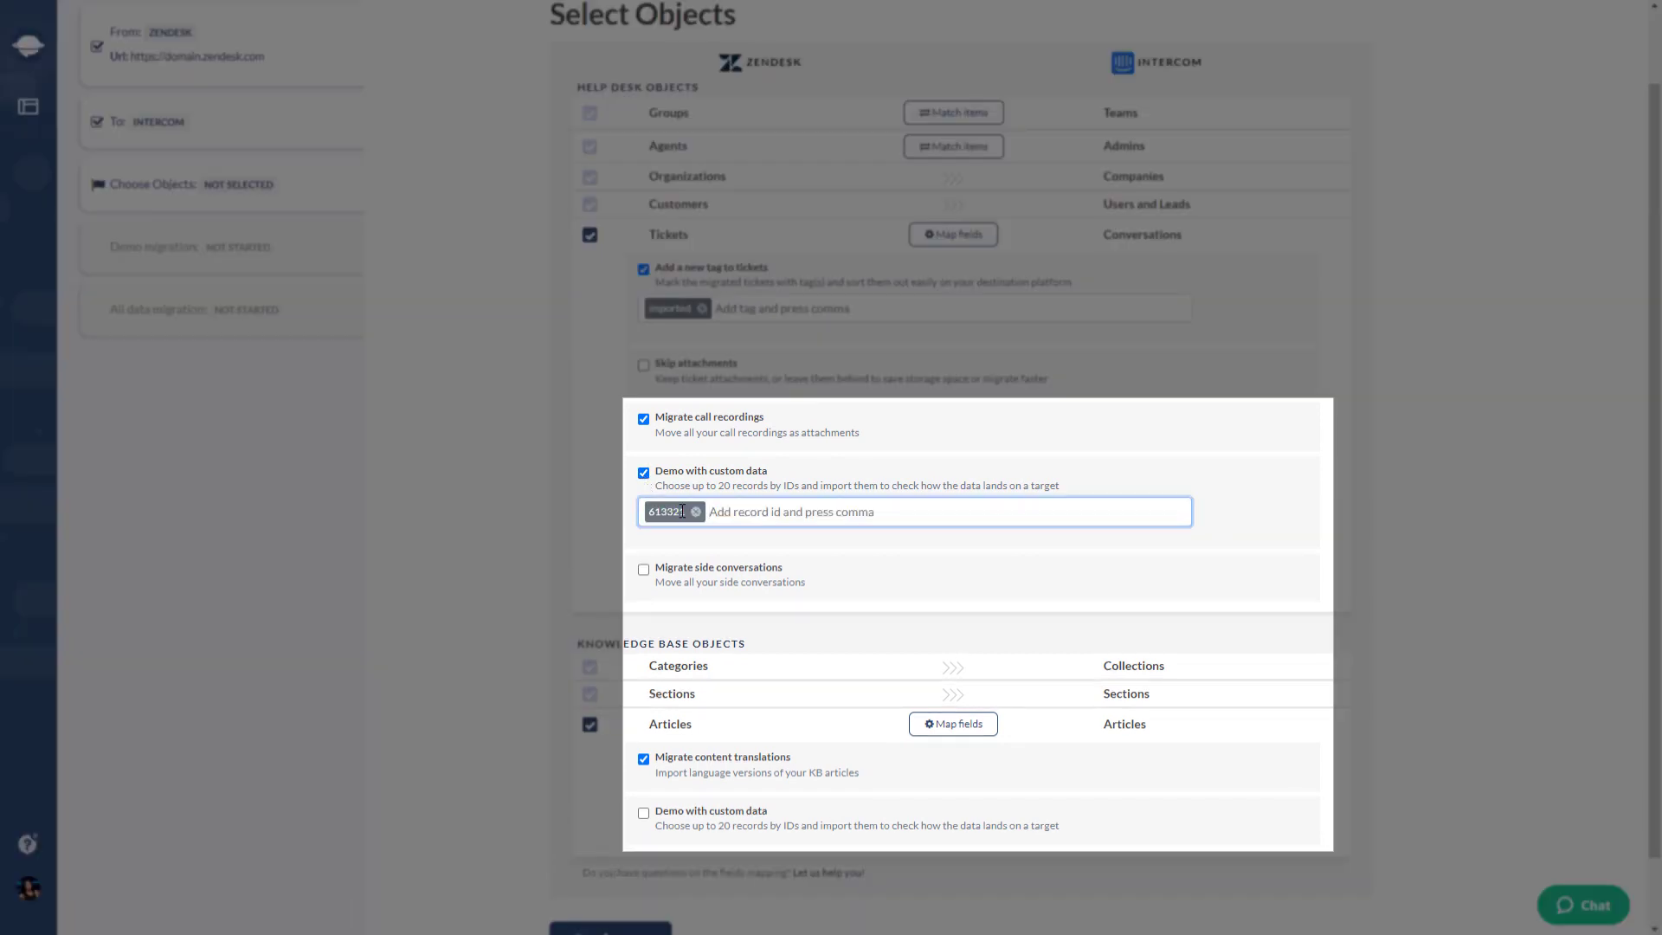
{"action": "left_click", "coordinate": [585, 555]}
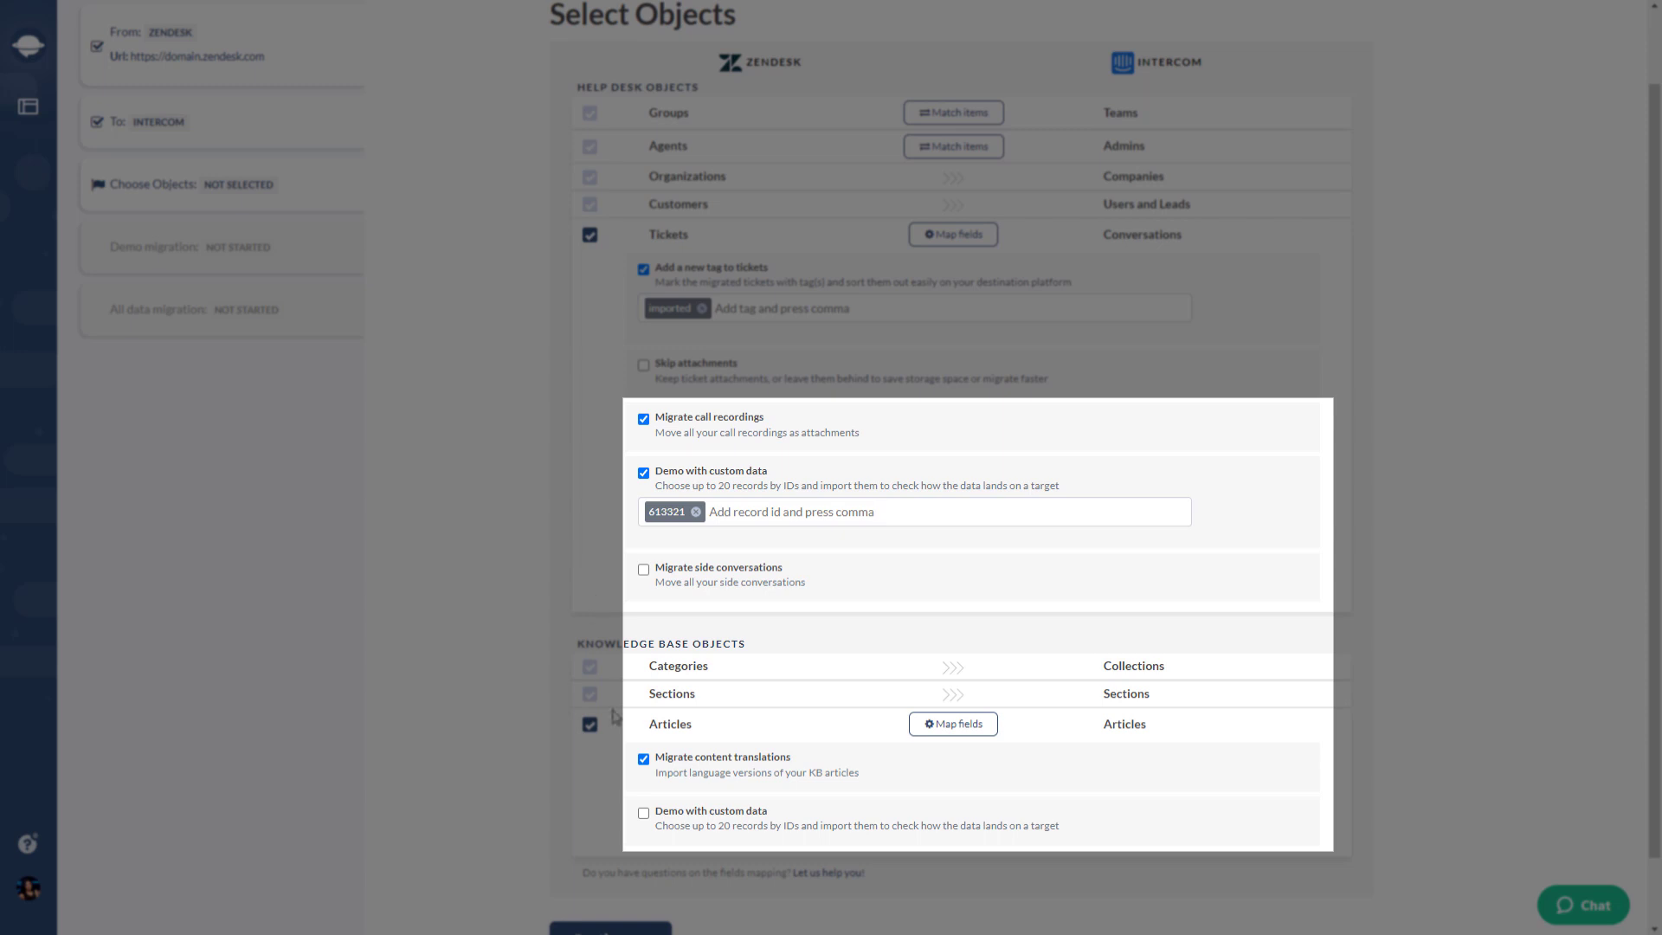
{"action": "scroll", "coordinate": [627, 779], "scroll_direction": "down", "scroll_amount": 1}
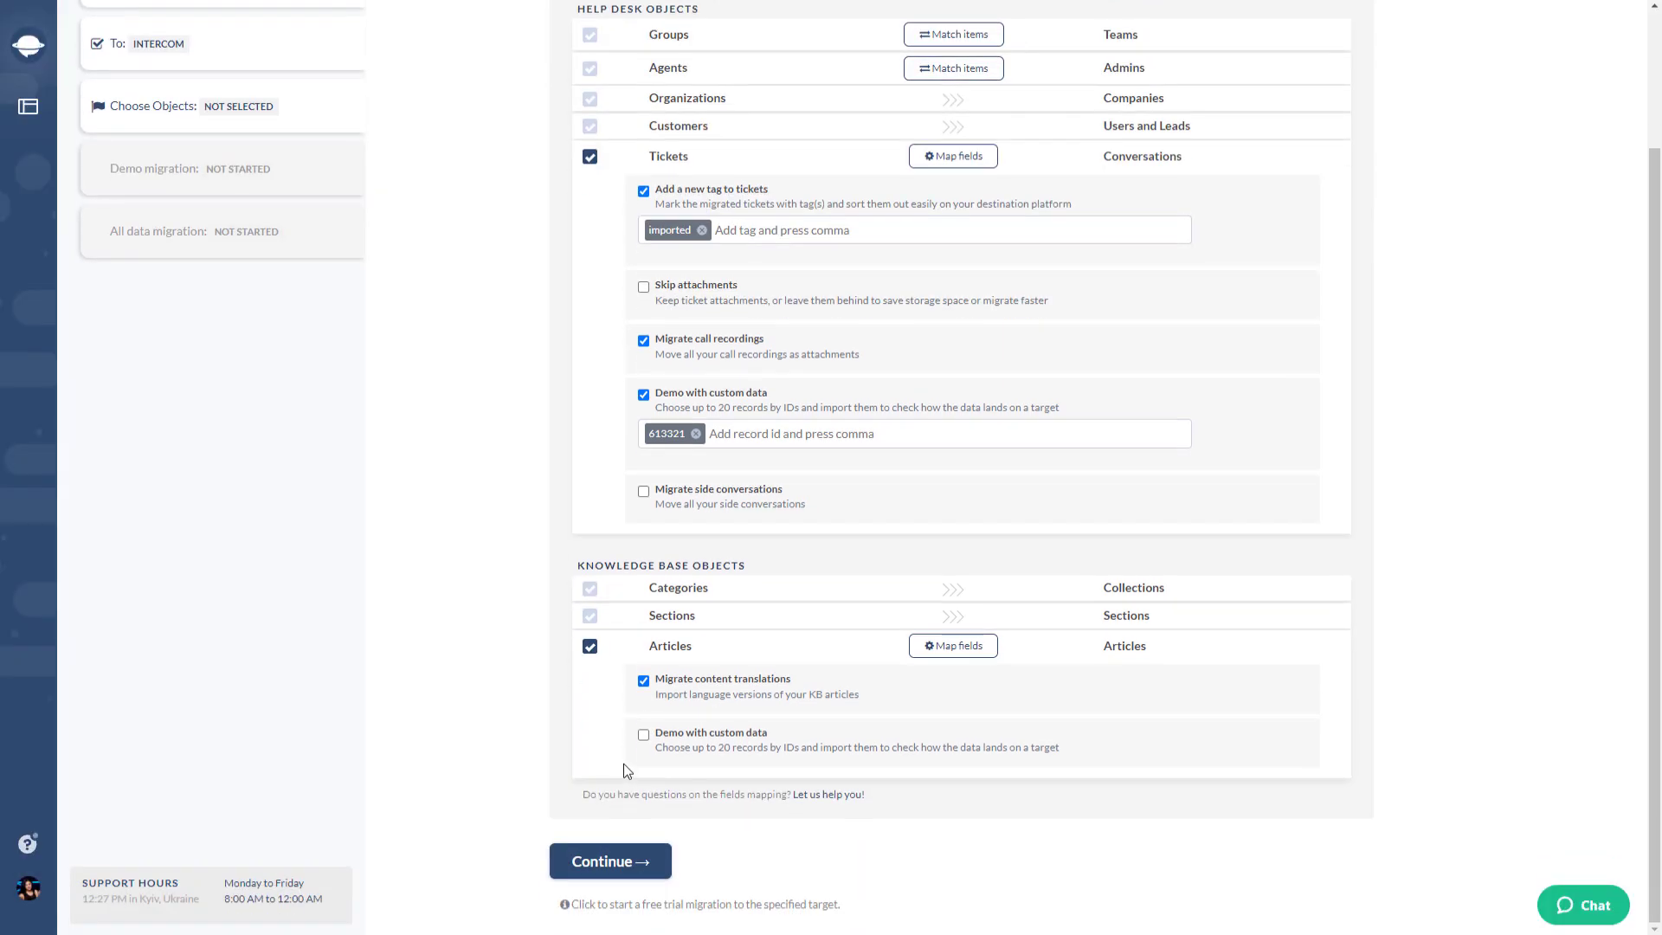
{"action": "left_click", "coordinate": [643, 736]}
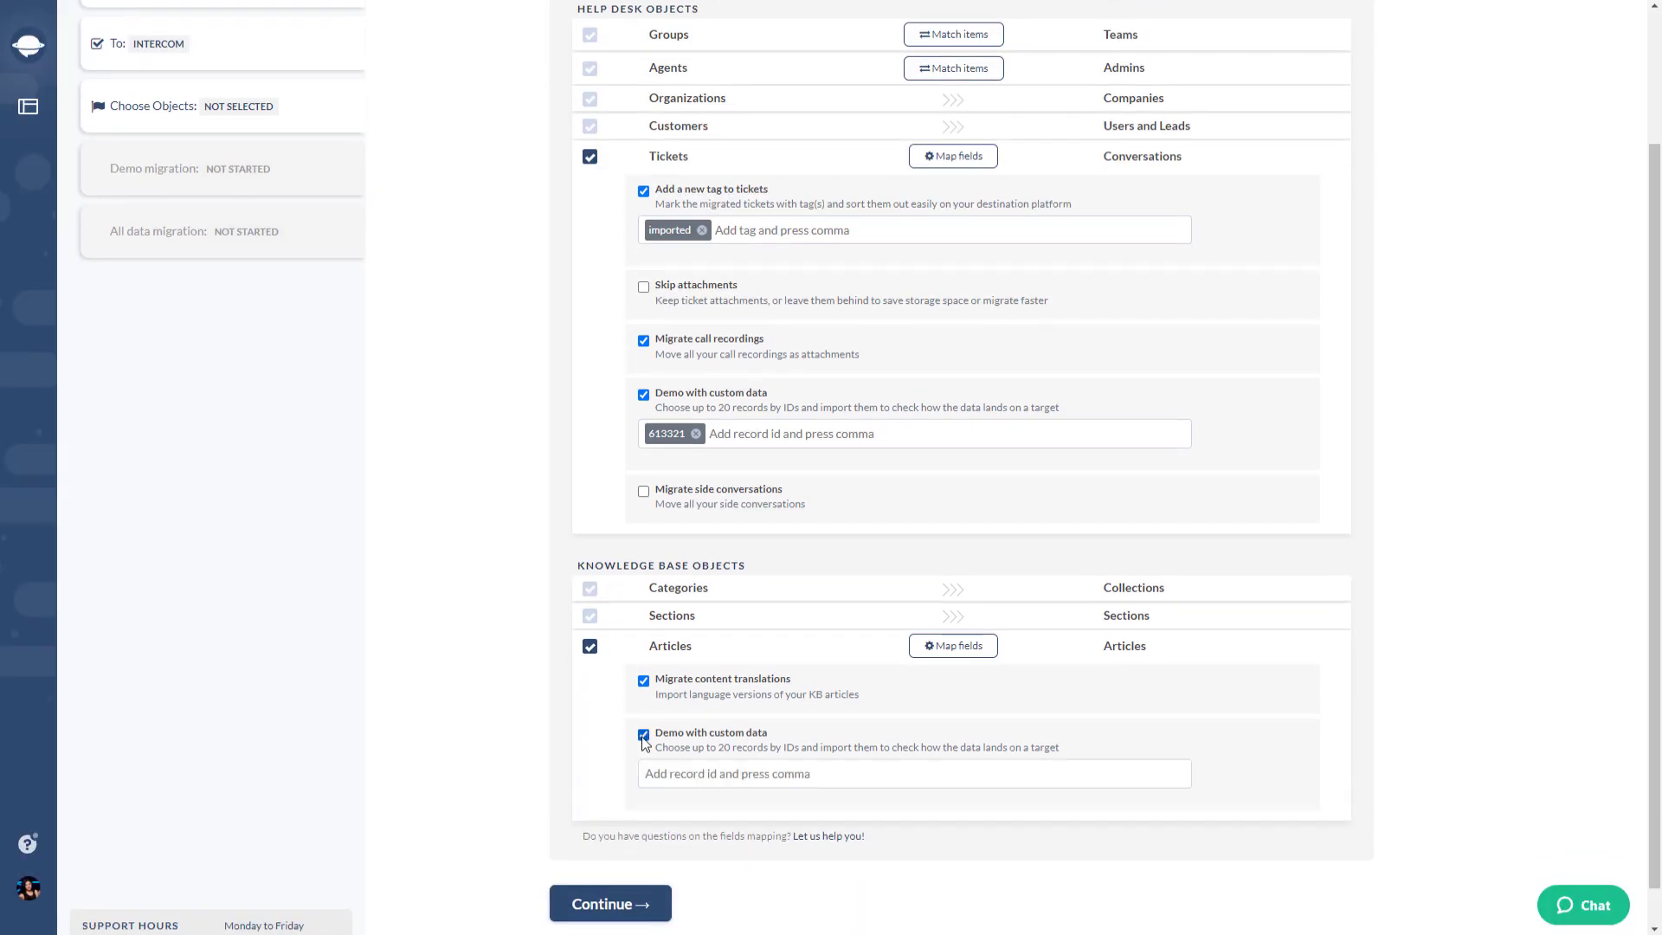
{"action": "left_click", "coordinate": [693, 773]}
{"action": "key", "text": "ctrl+v"}
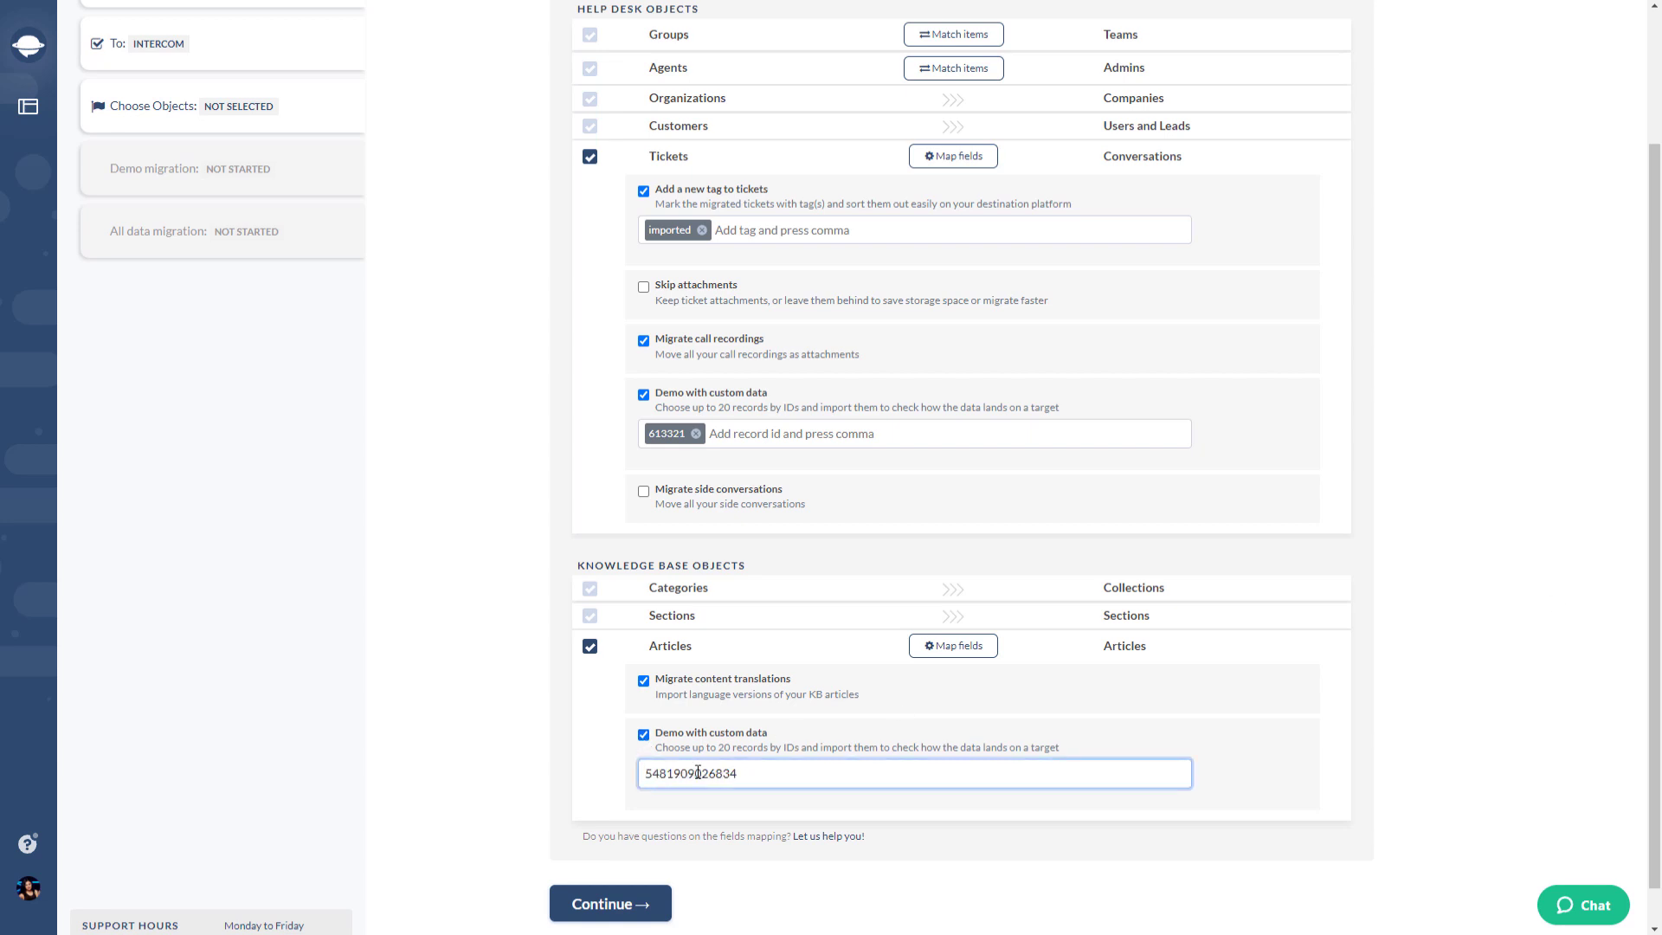
{"action": "key", "text": "comma"}
{"action": "left_click", "coordinate": [598, 769]}
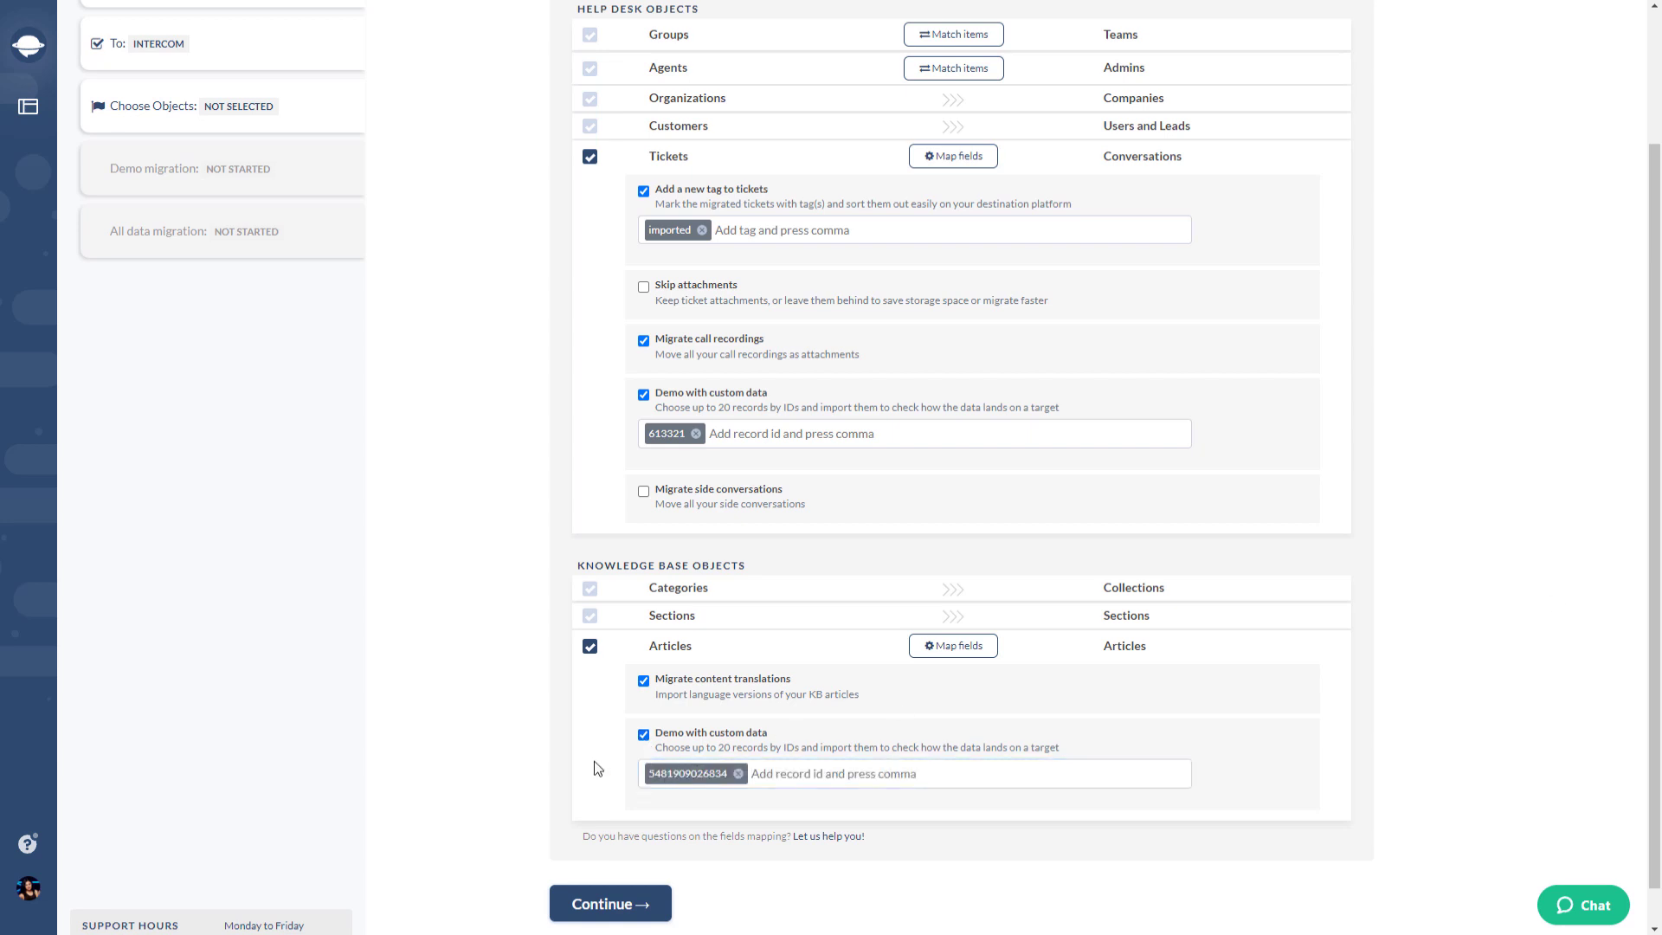
{"action": "scroll", "coordinate": [597, 769], "scroll_direction": "down", "scroll_amount": 1}
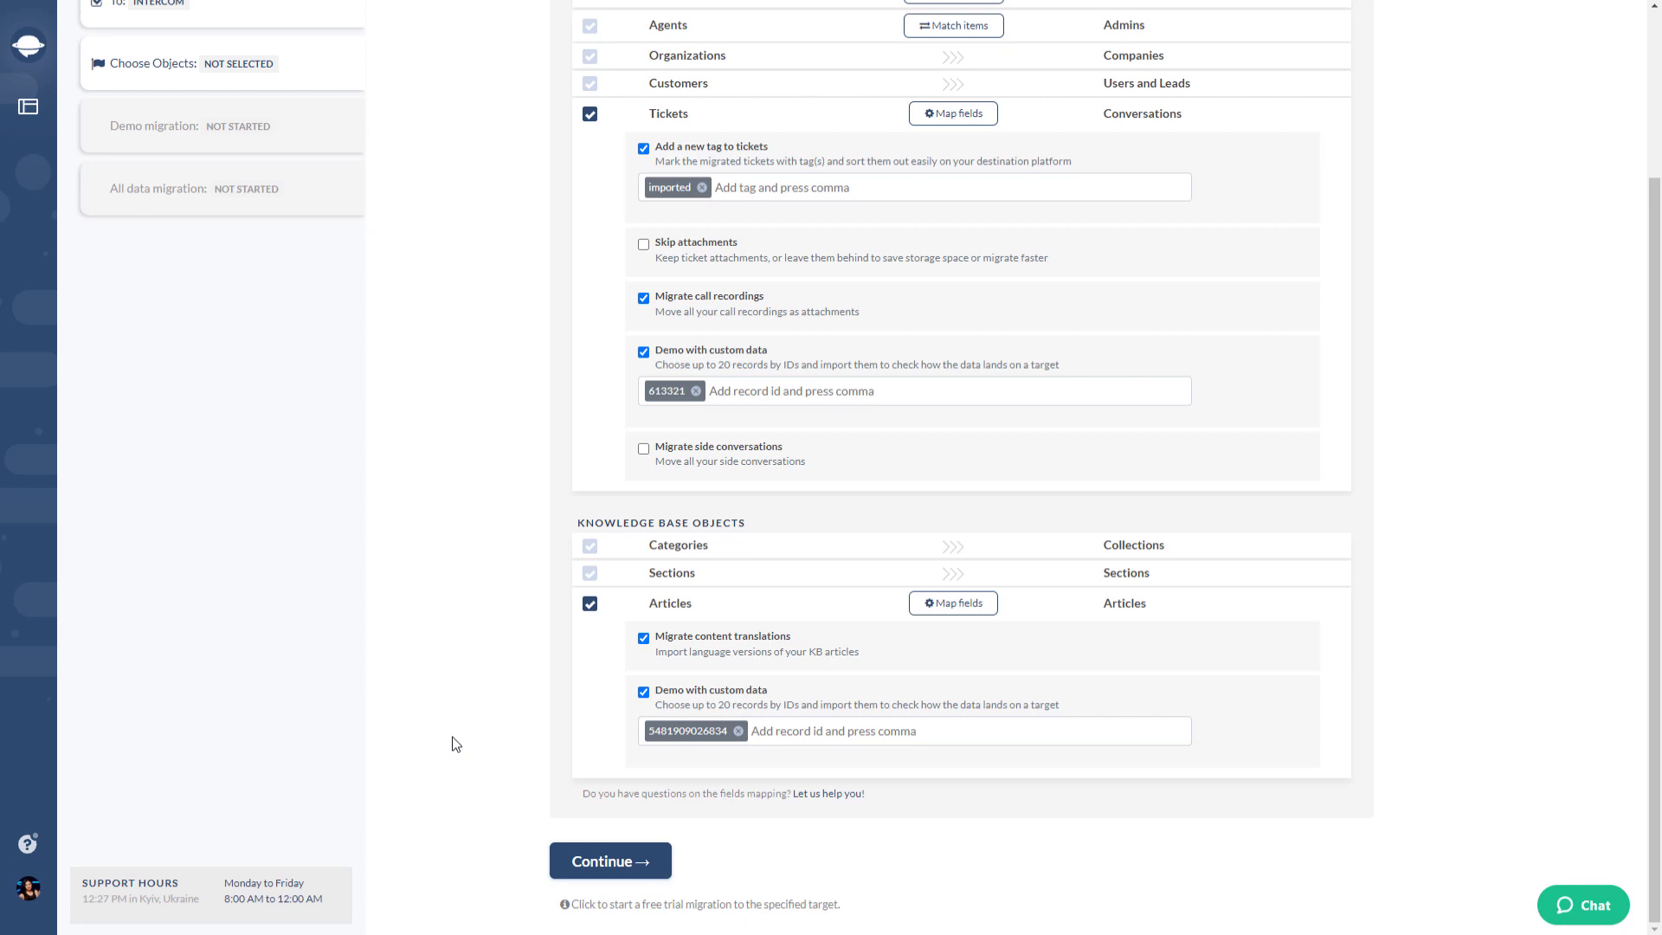
{"action": "left_click", "coordinate": [605, 862]}
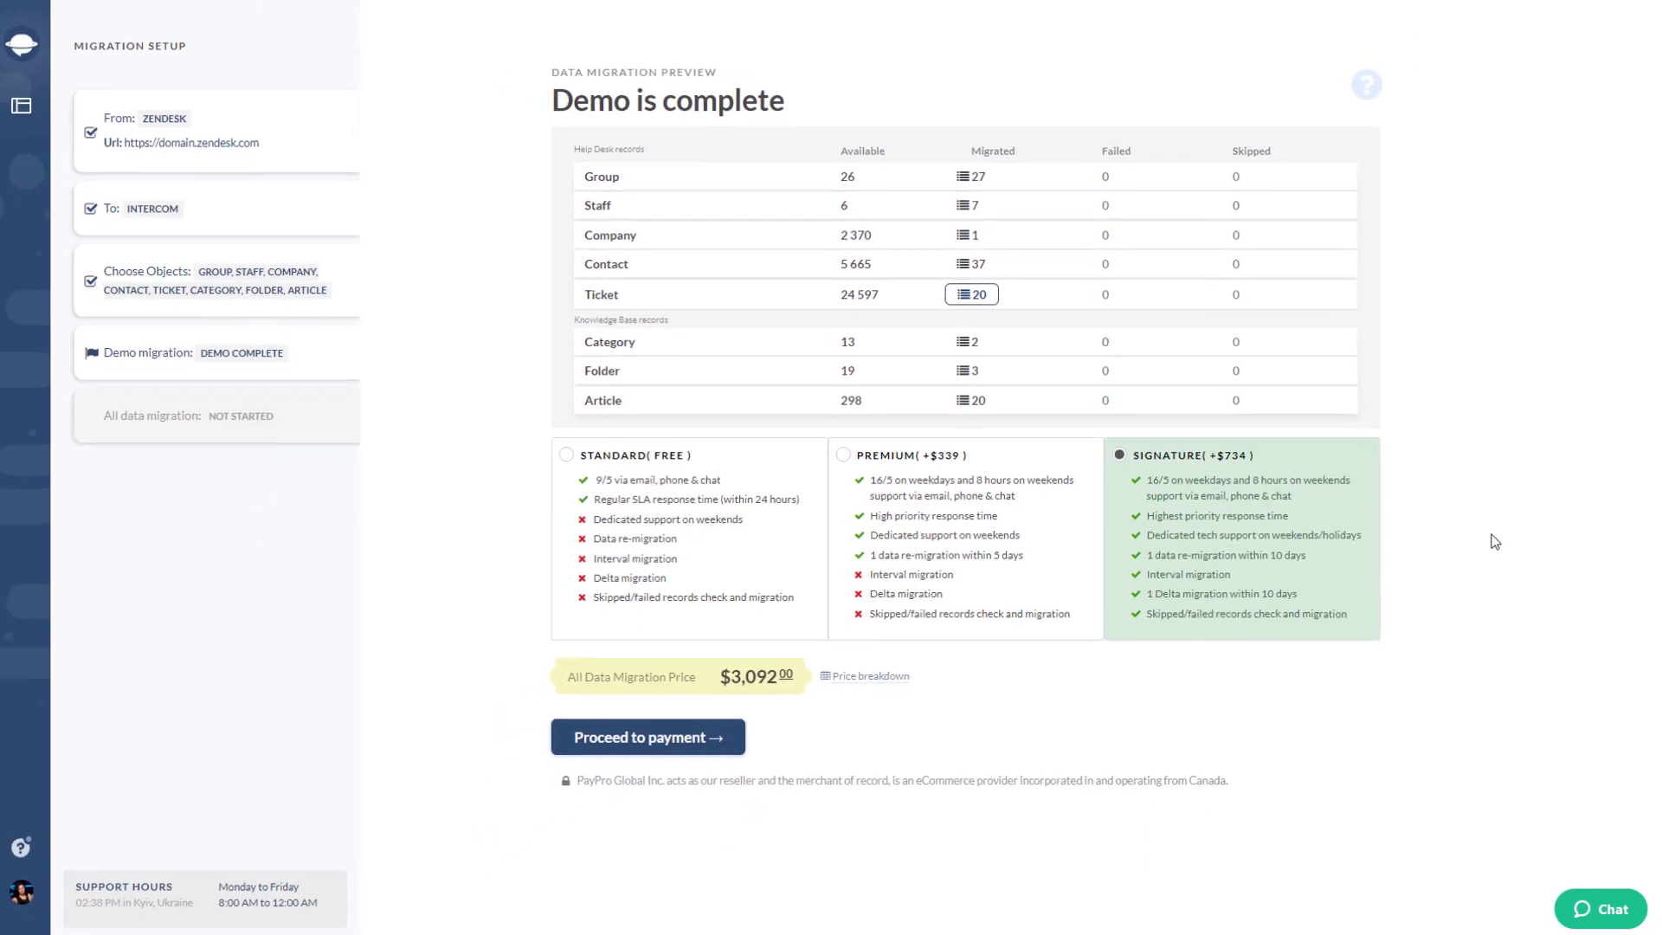
- Review the migrated tickets and copy the links of Zendesk ticket 613321 and its matching Intercom ticket
{"action": "left_click", "coordinate": [980, 295]}
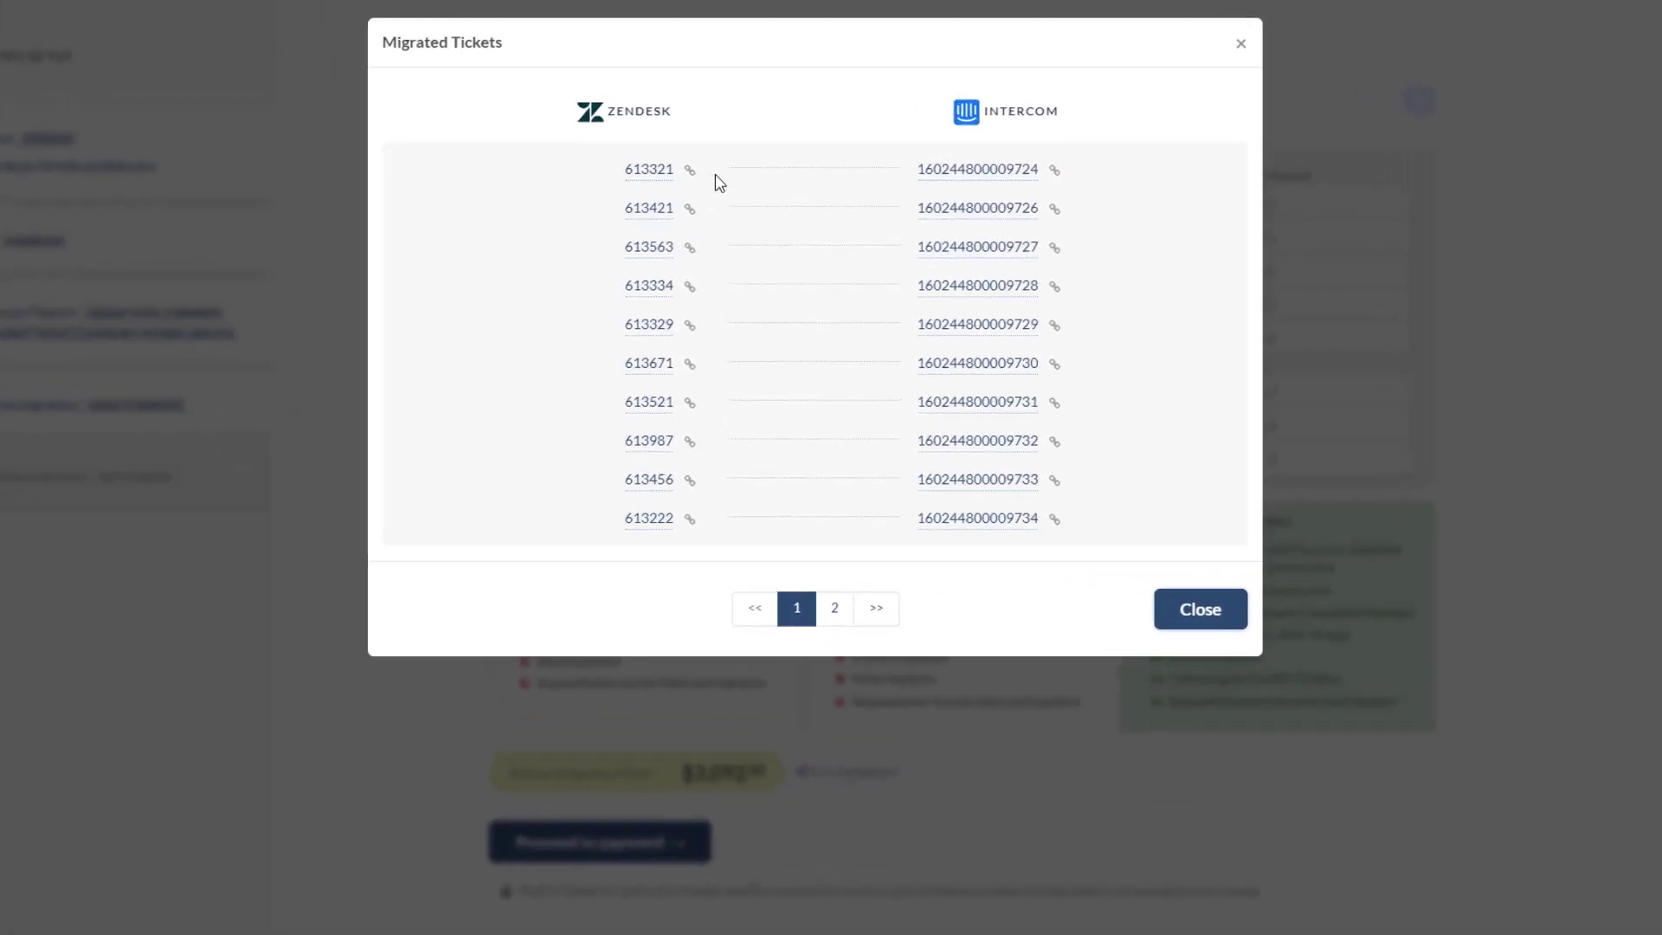
{"action": "left_click", "coordinate": [607, 227]}
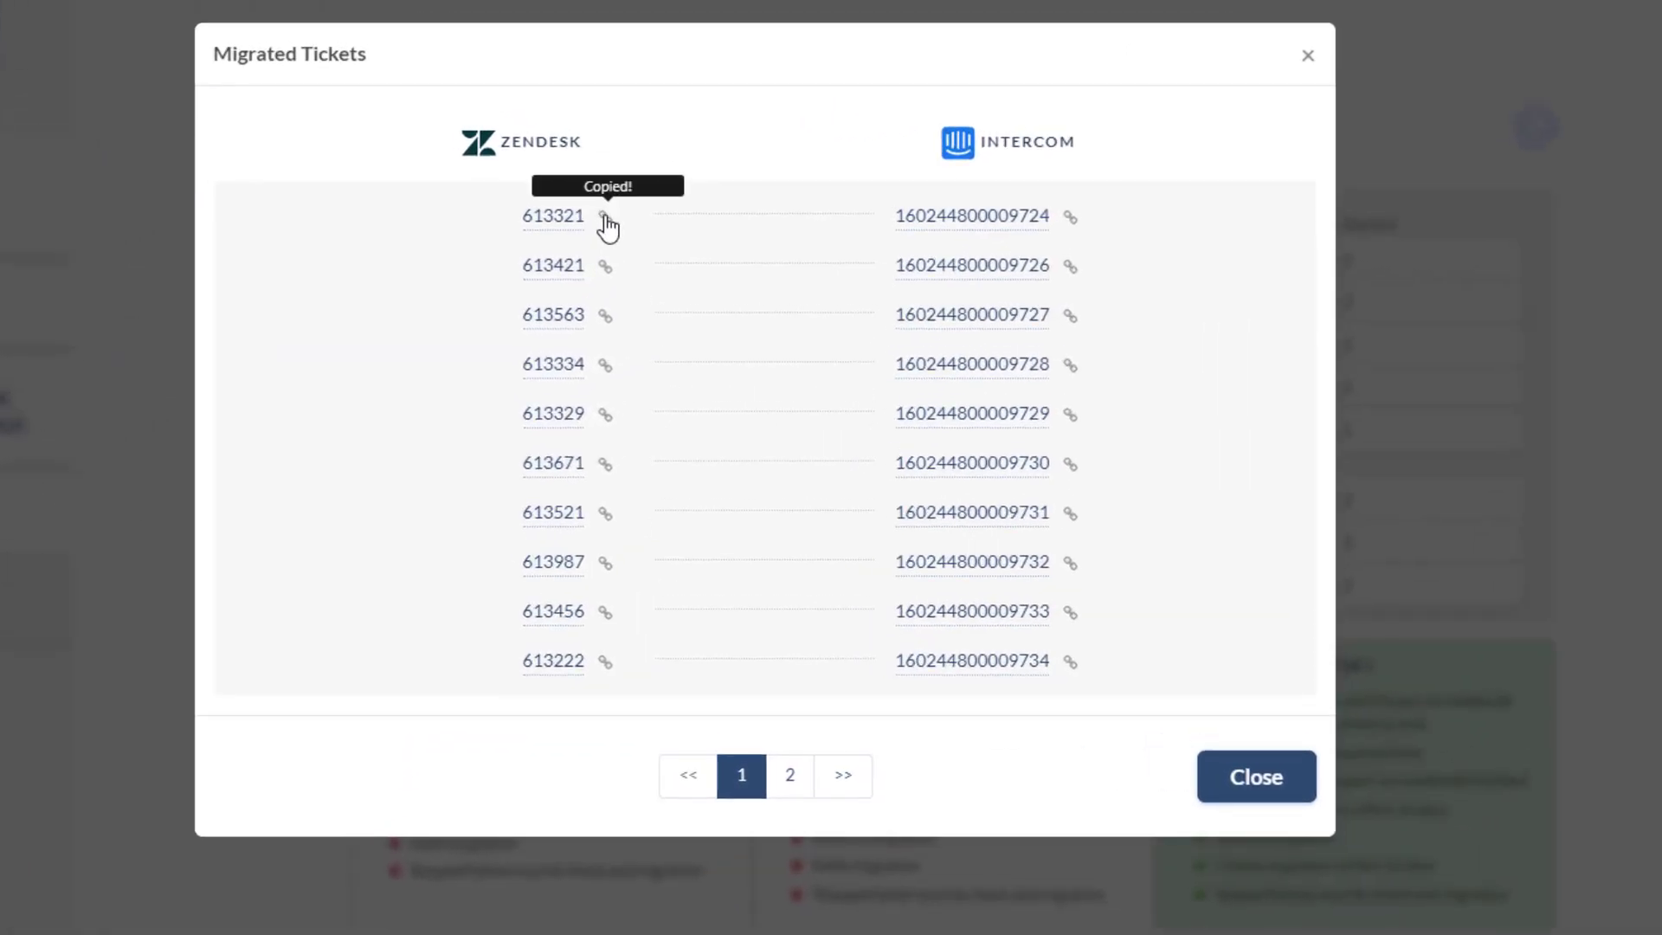
{"action": "left_click", "coordinate": [1071, 217]}
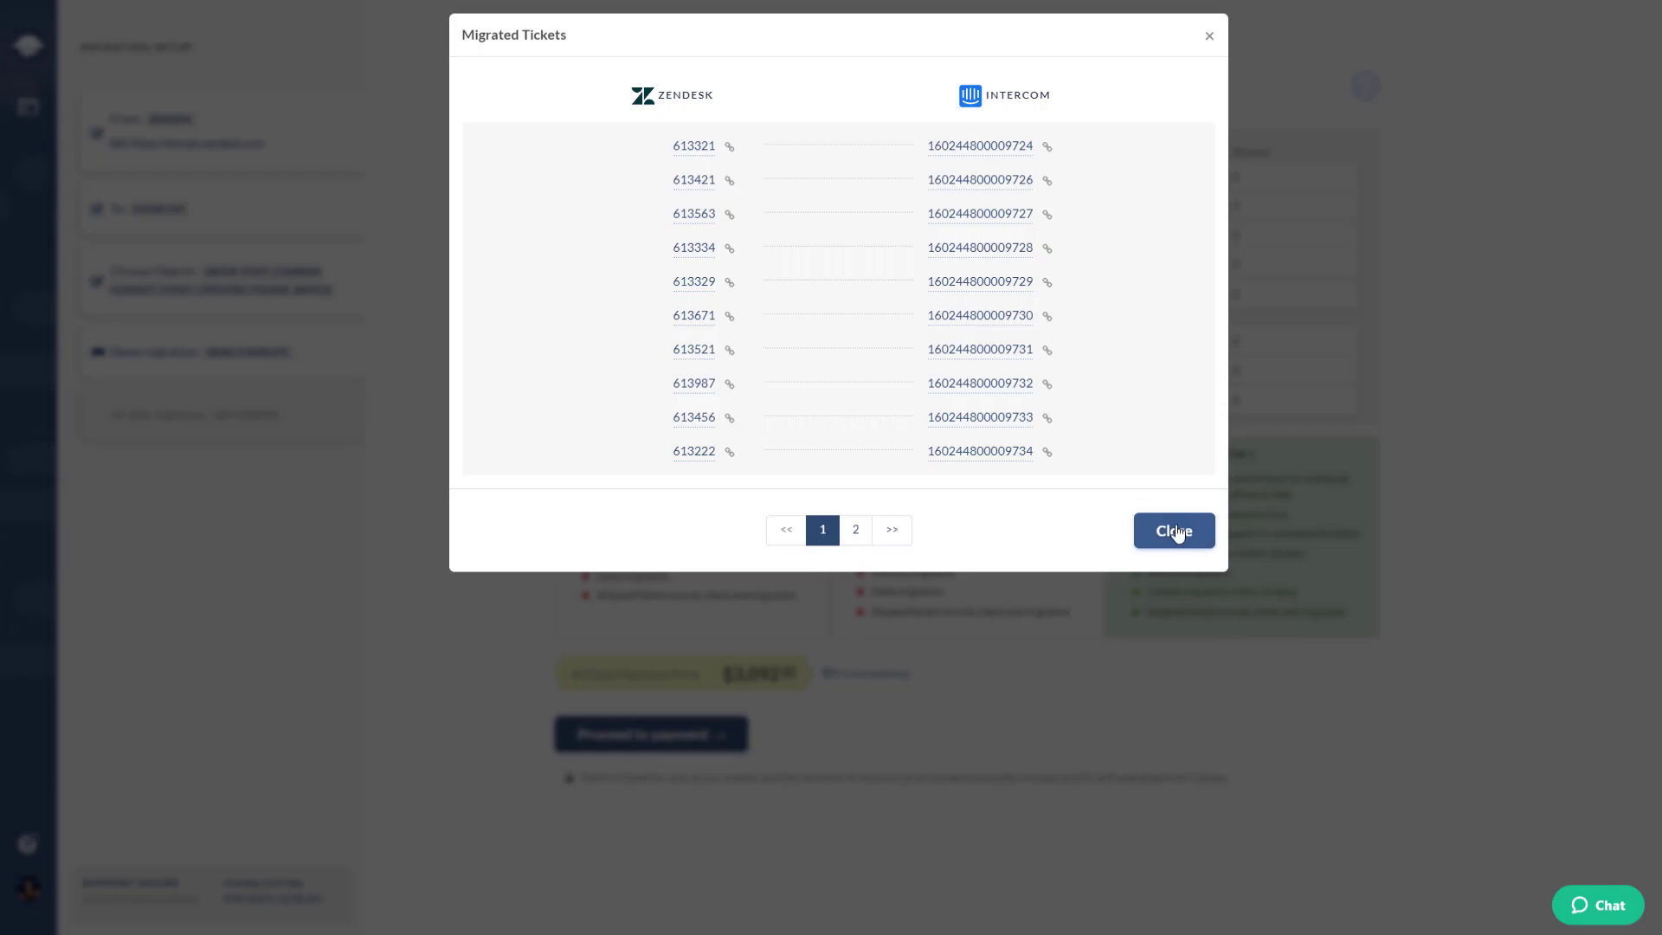
{"action": "left_click", "coordinate": [1174, 530]}
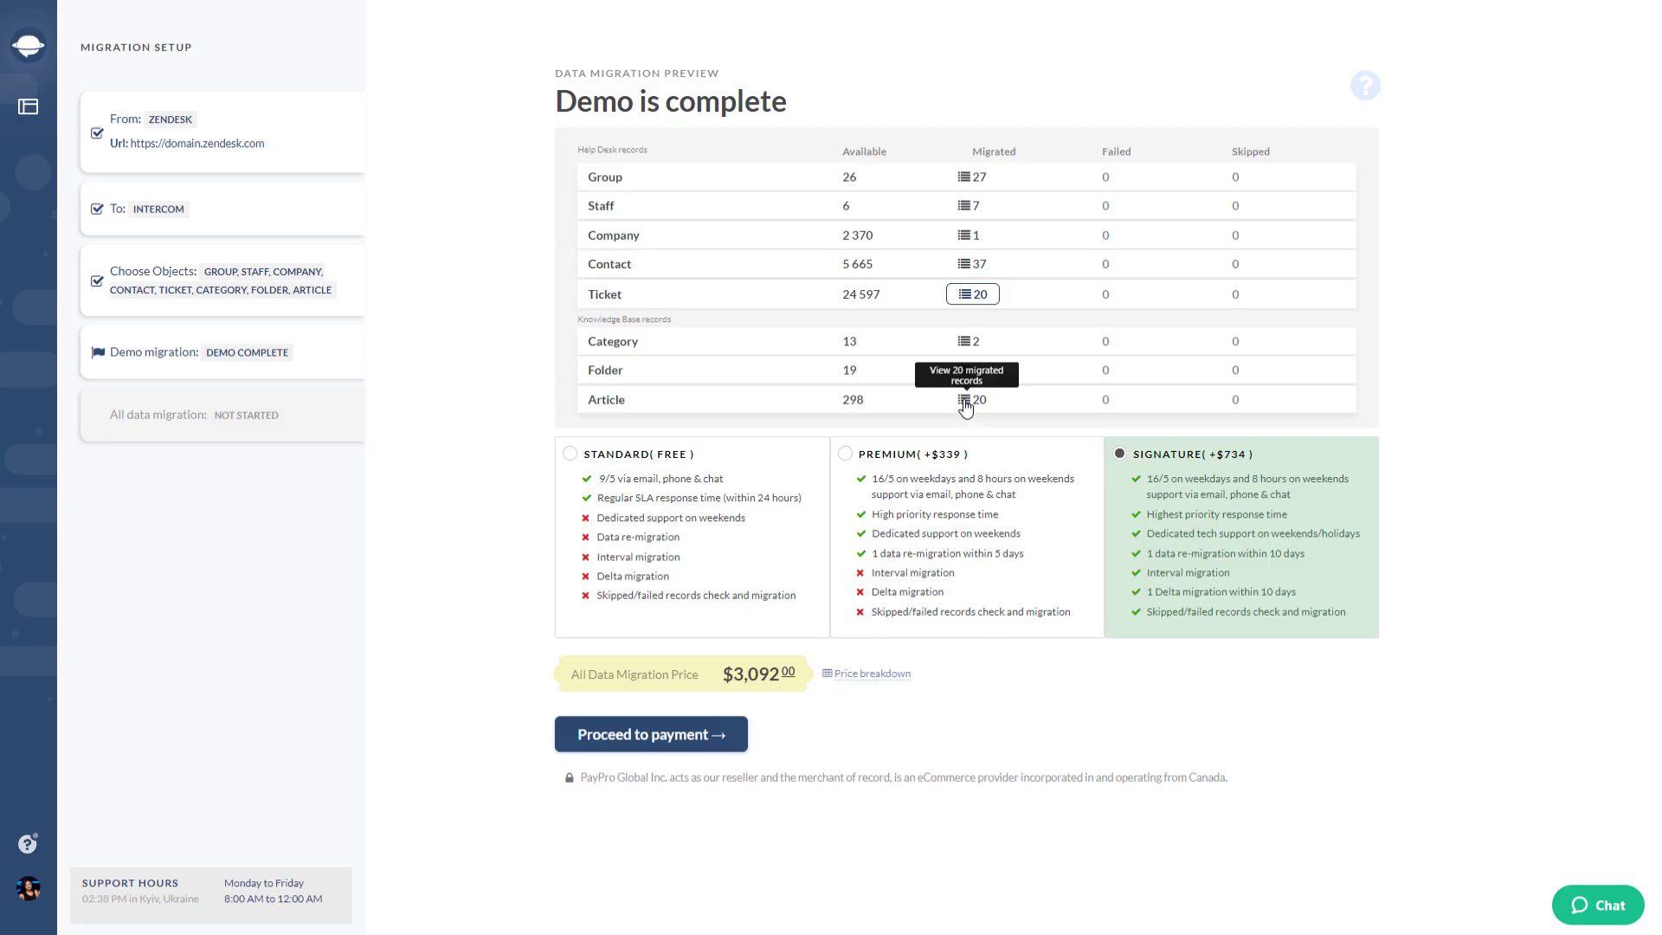
{"action": "left_click", "coordinate": [969, 400]}
{"action": "left_click", "coordinate": [662, 208]}
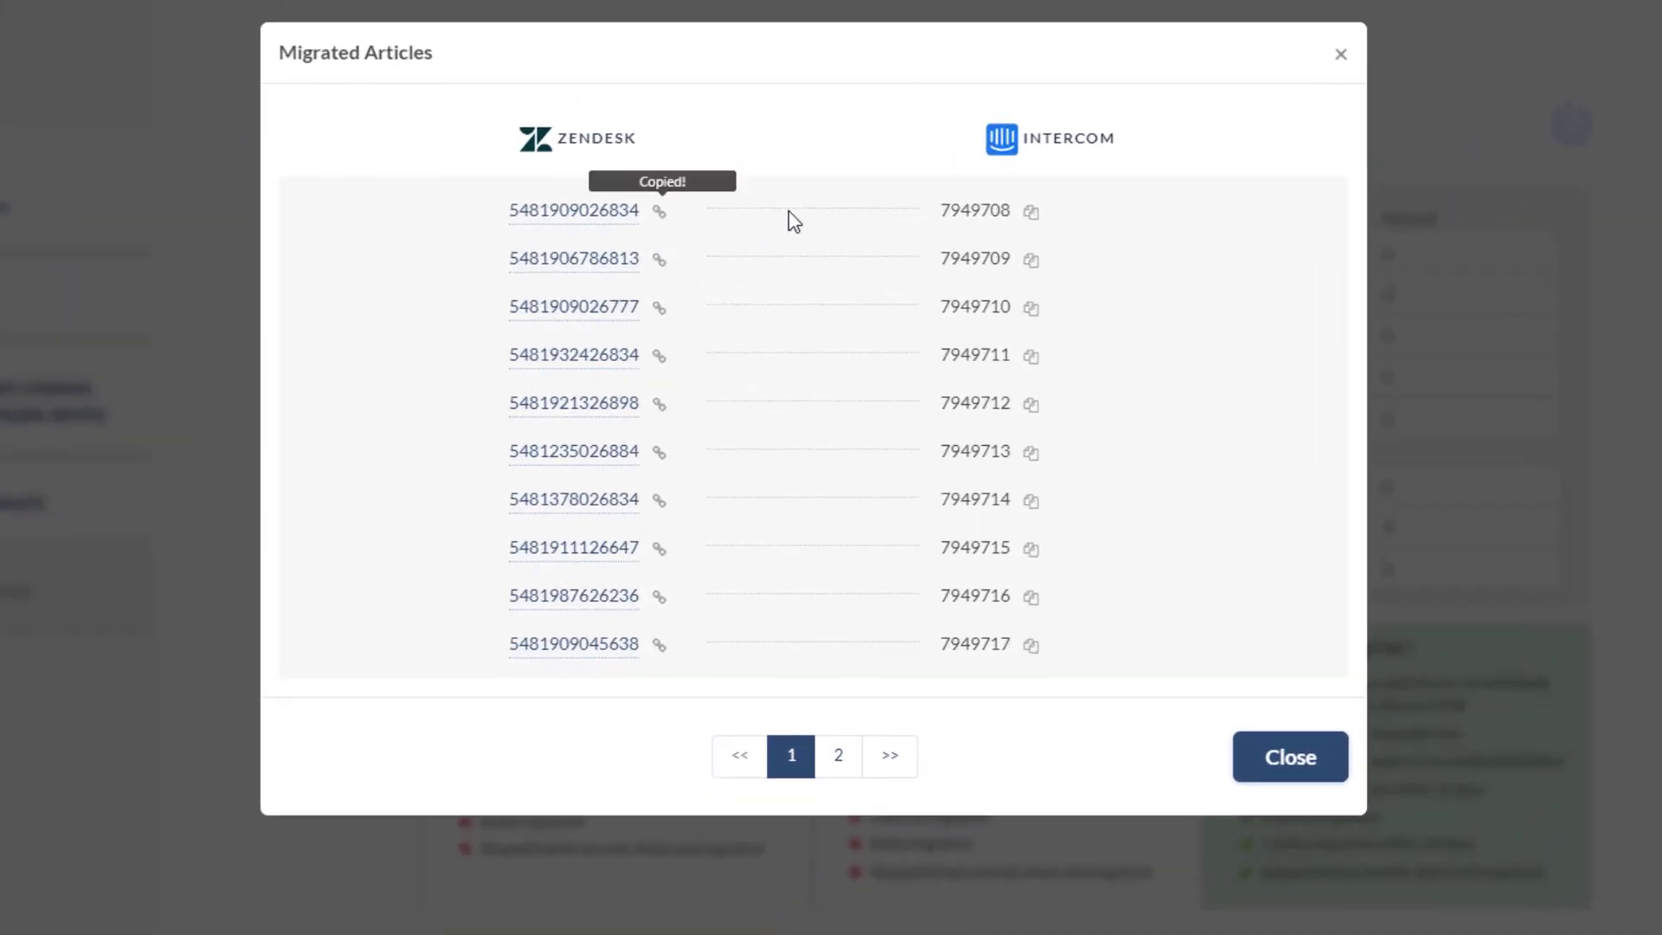
{"action": "left_click", "coordinate": [1029, 211]}
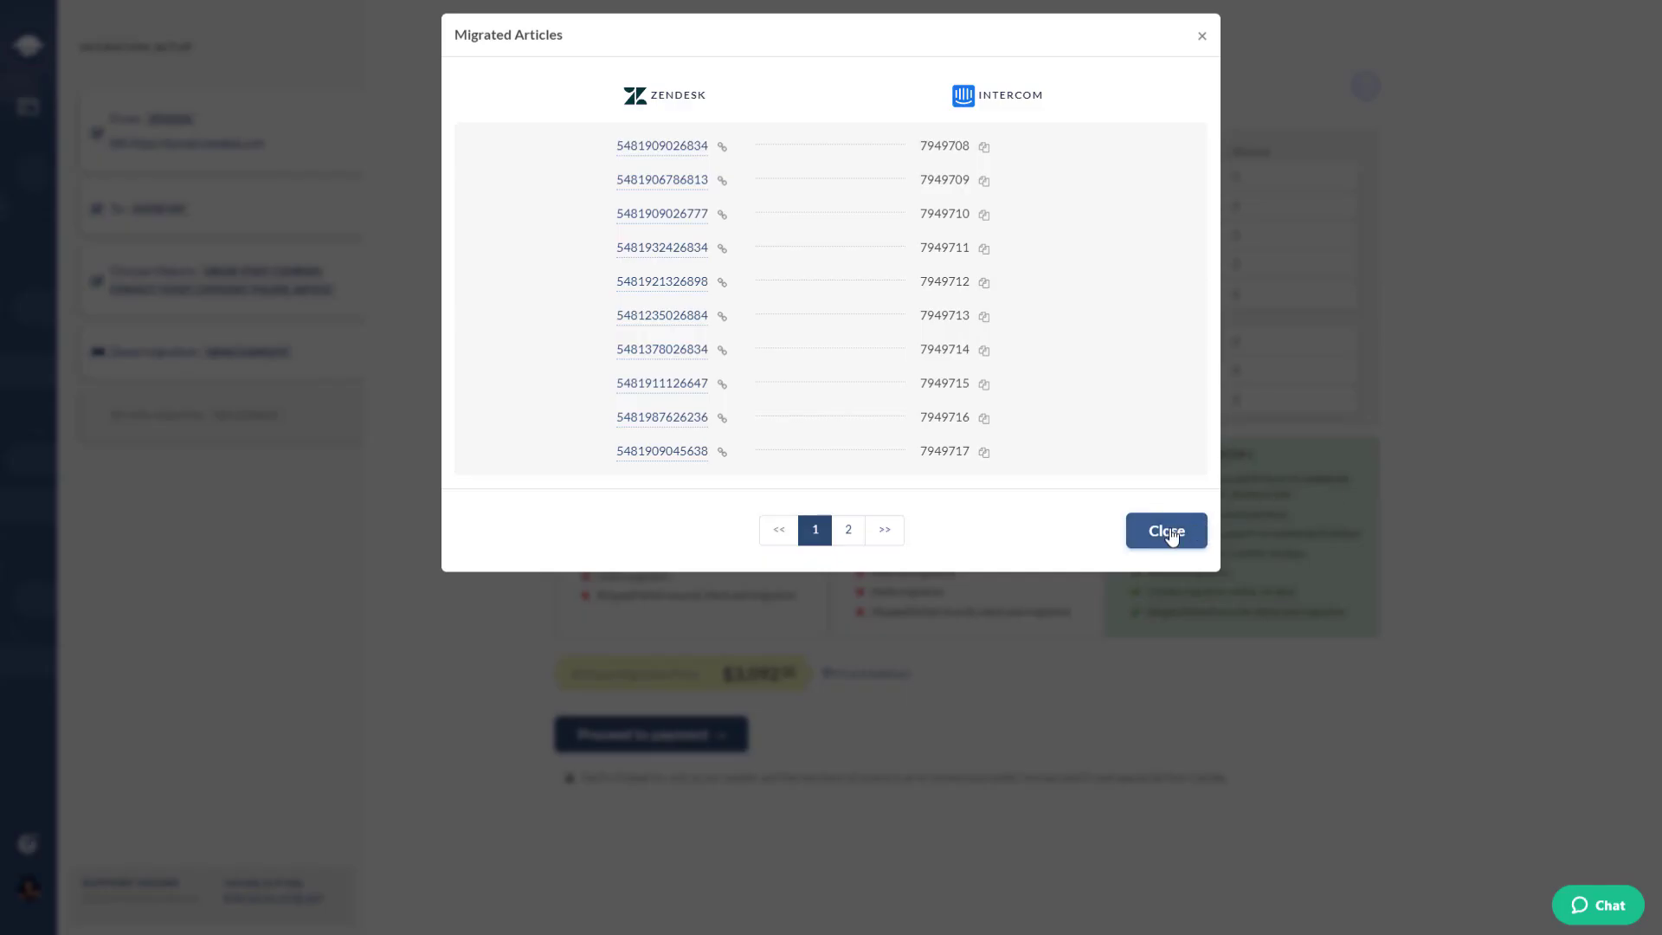
{"action": "left_click", "coordinate": [1170, 532]}
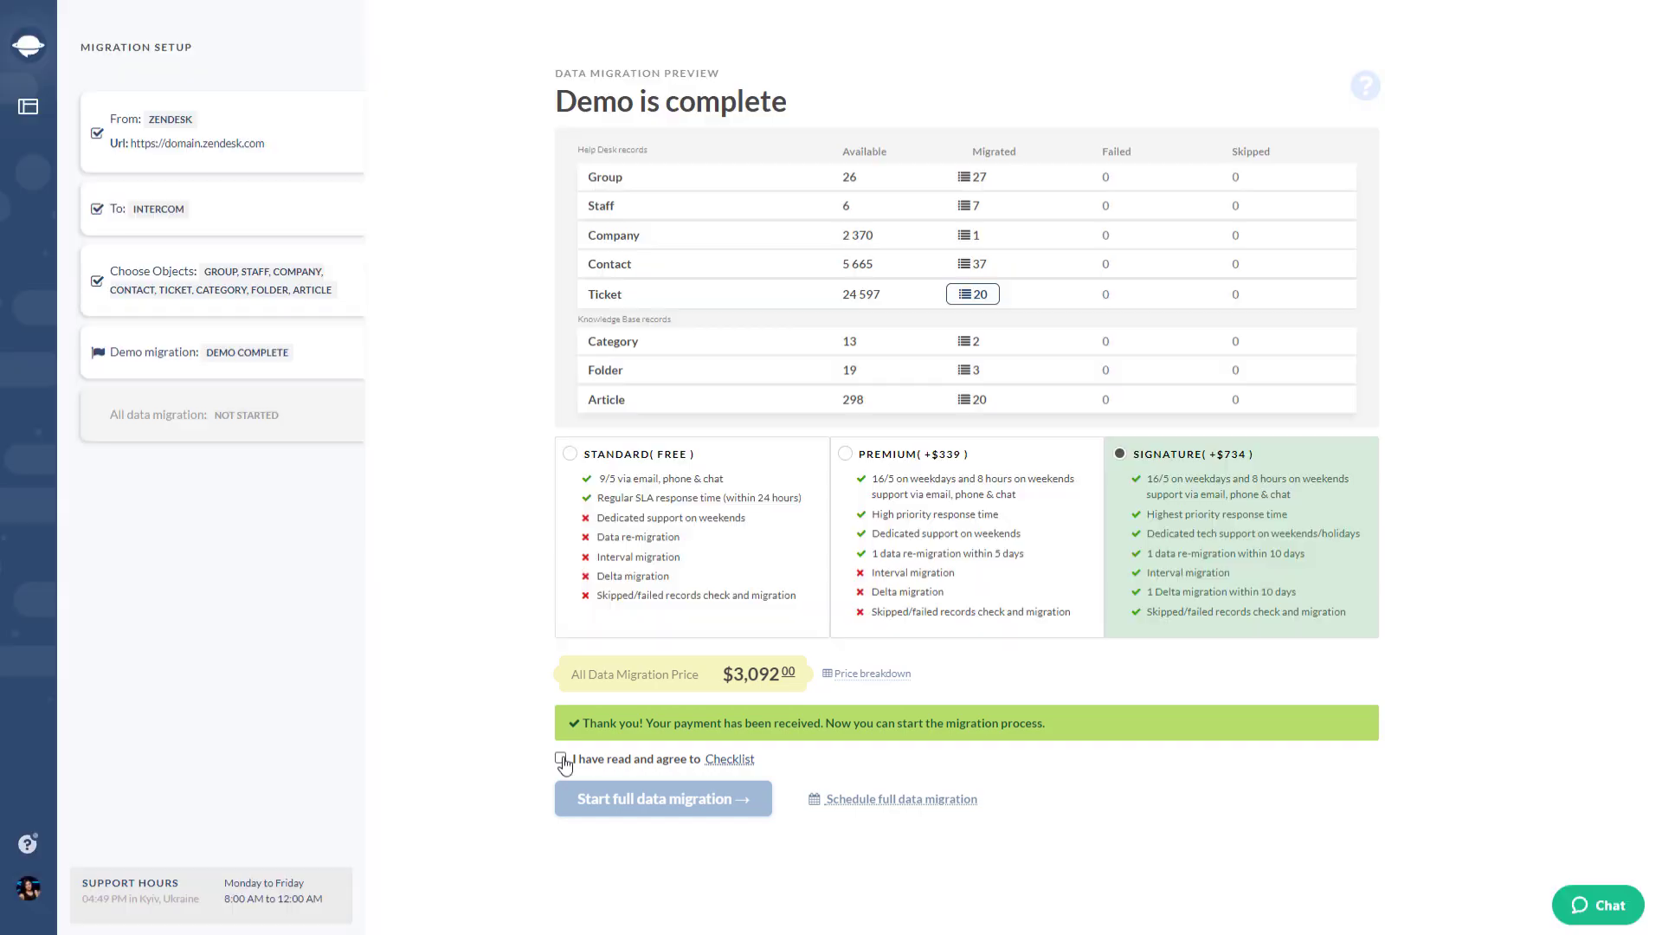
- Agree to the pre-migration checklist and acknowledge its points for the full data migration
{"action": "left_click", "coordinate": [561, 758]}
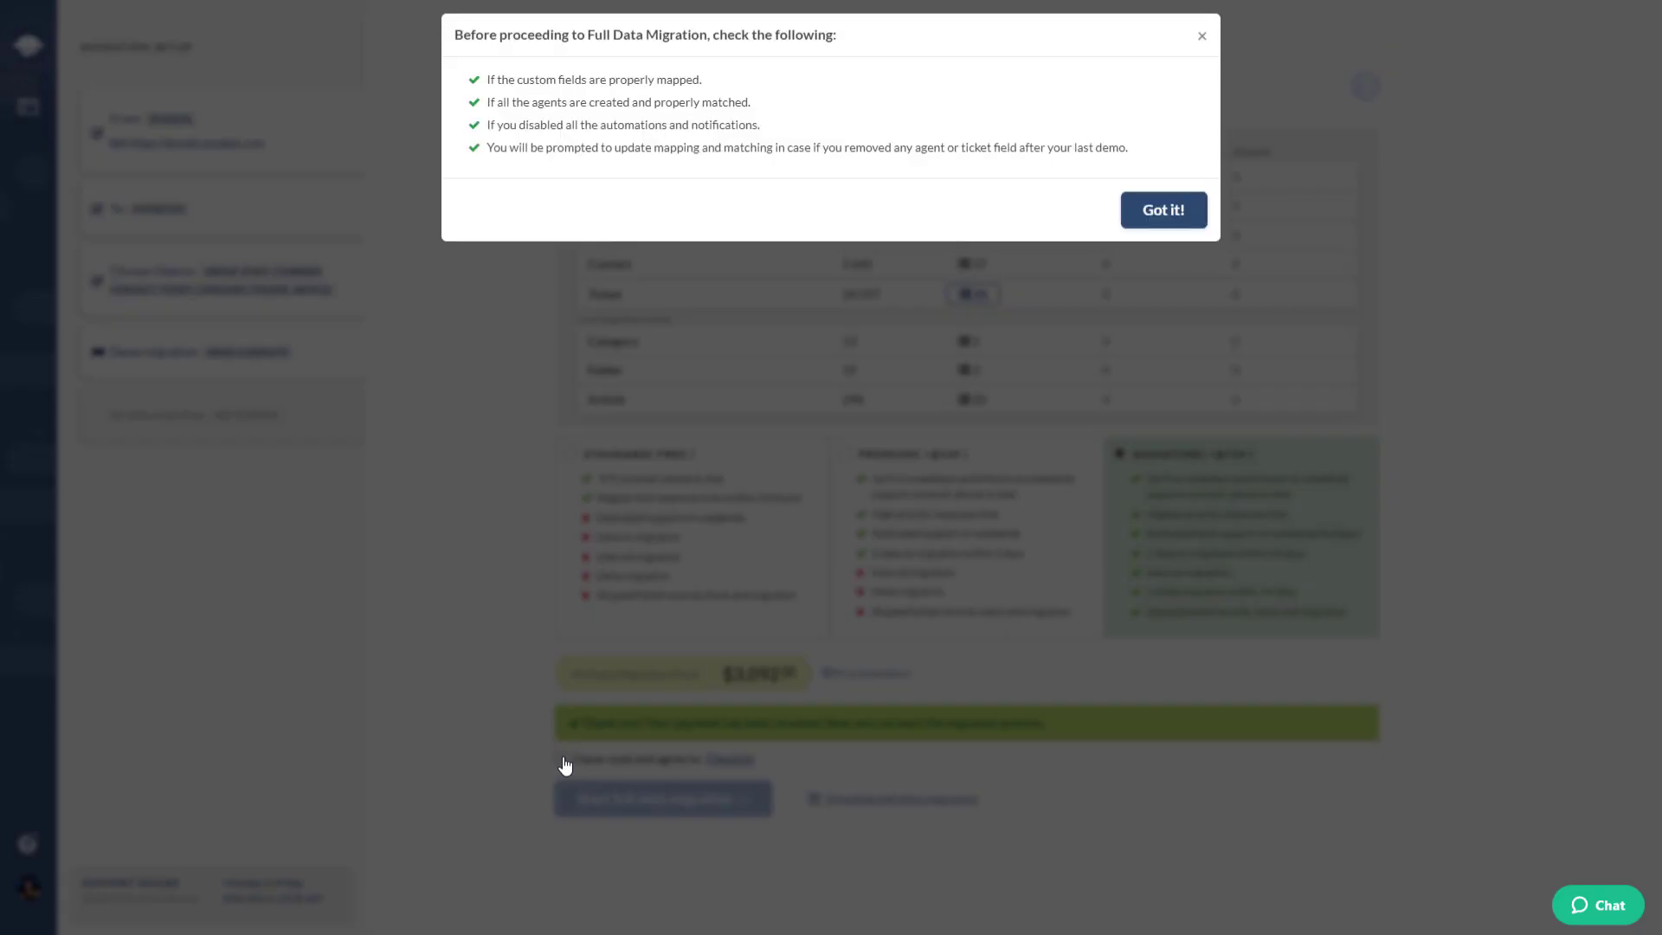
{"action": "left_click", "coordinate": [1160, 211]}
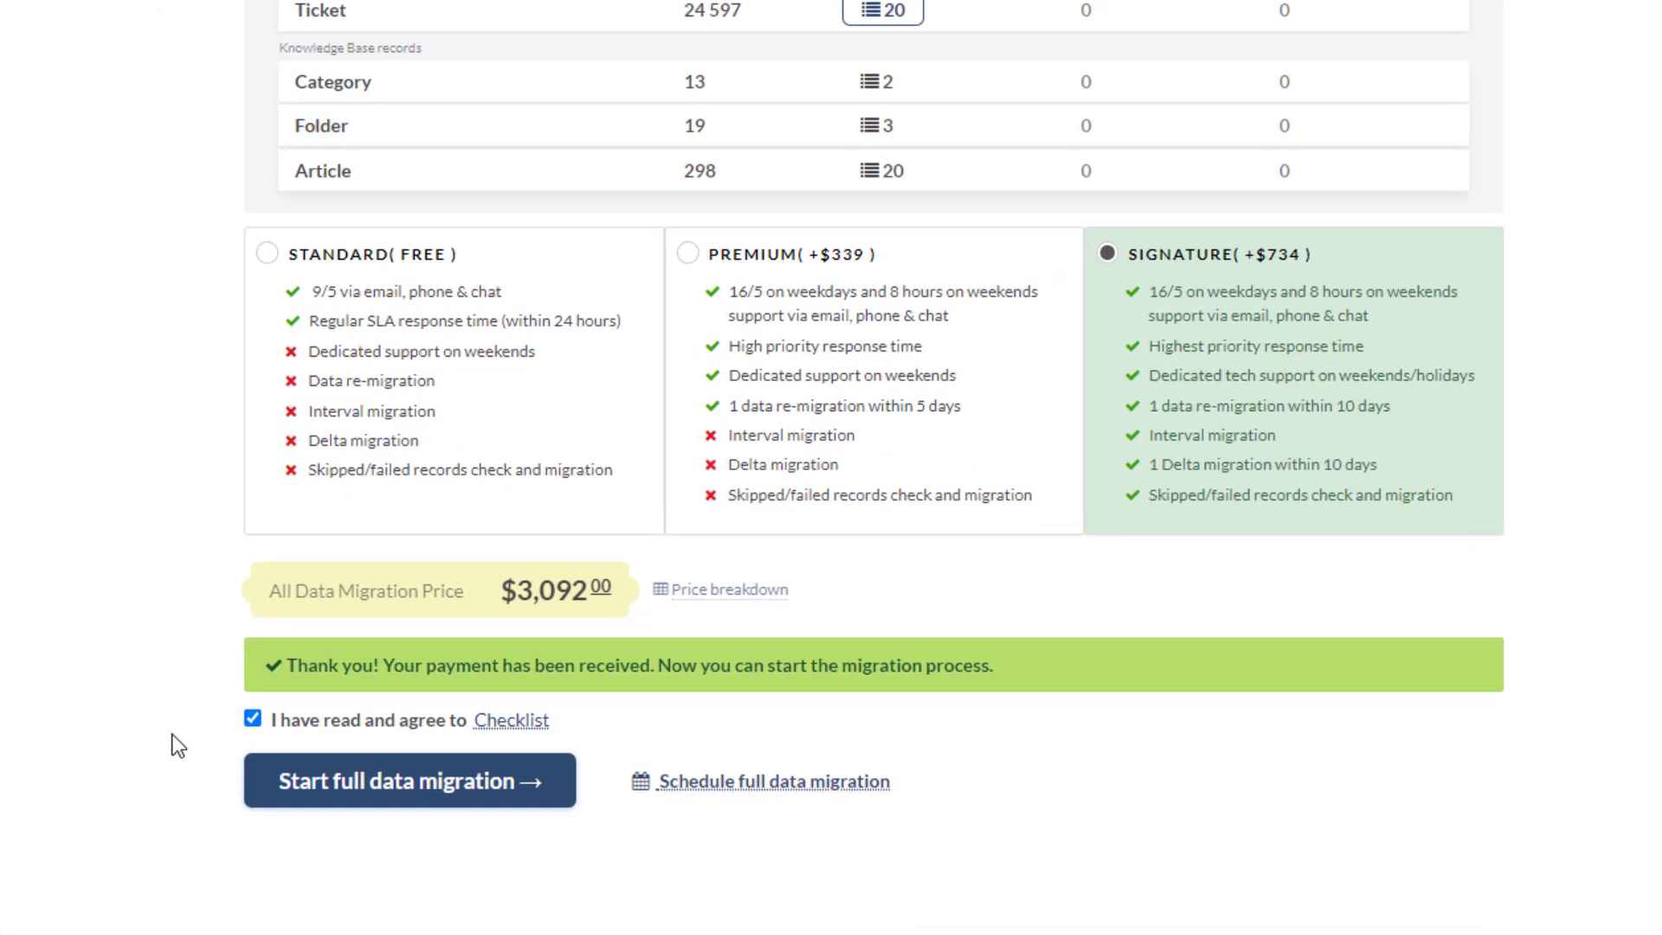